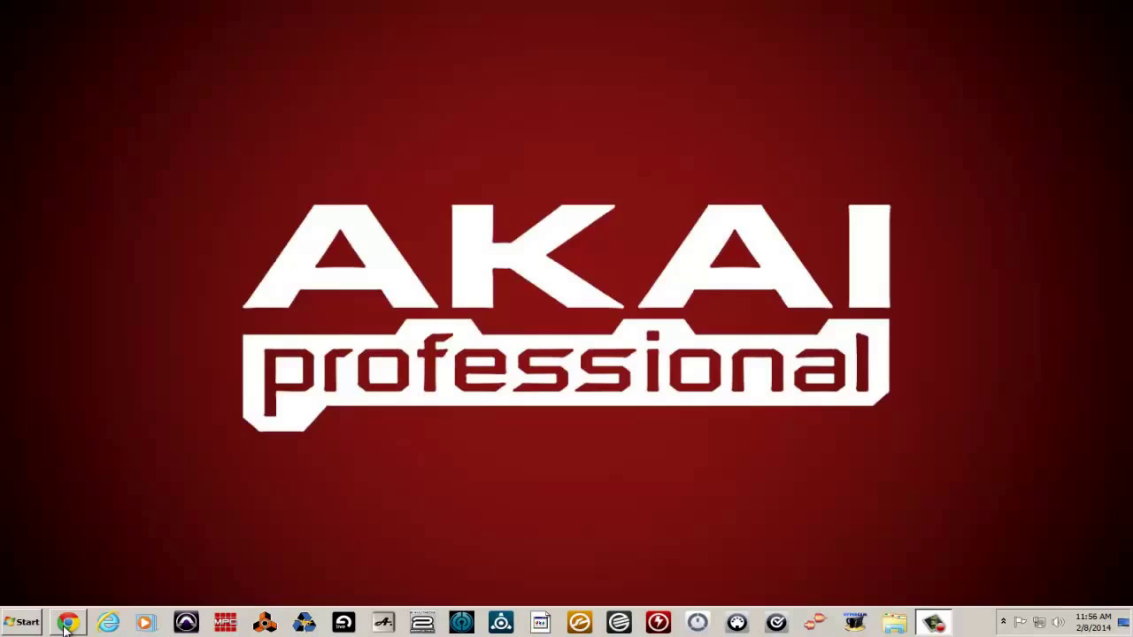
View the enlarged MPC Renaissance rear-panel photo in Chrome, then close it.
{"action": "left_click", "coordinate": [68, 623]}
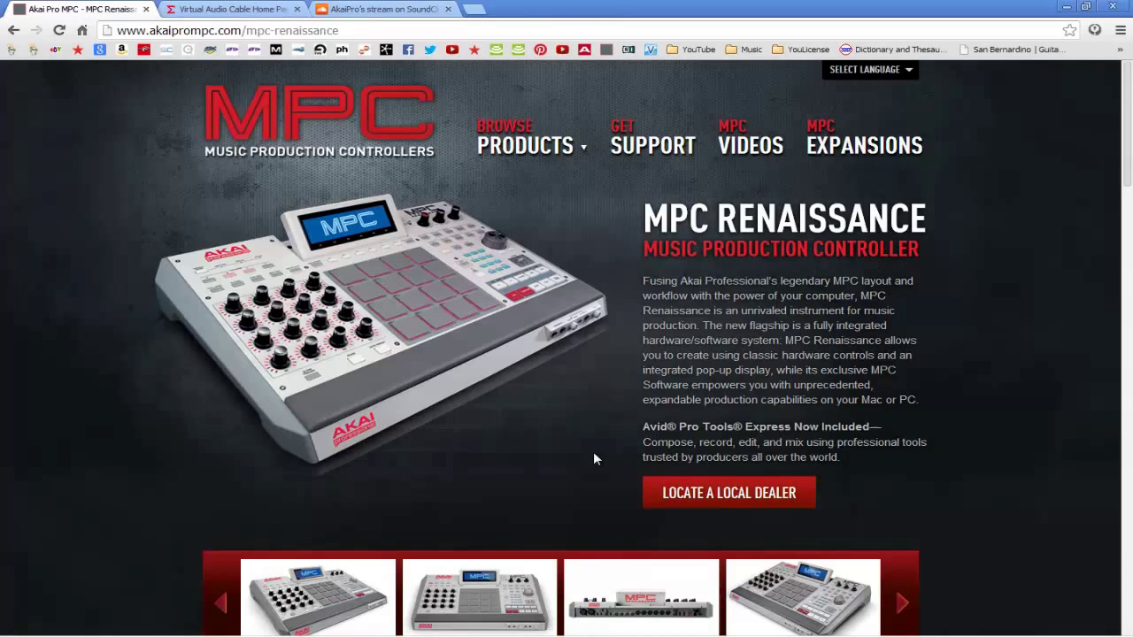
{"action": "left_click", "coordinate": [641, 598]}
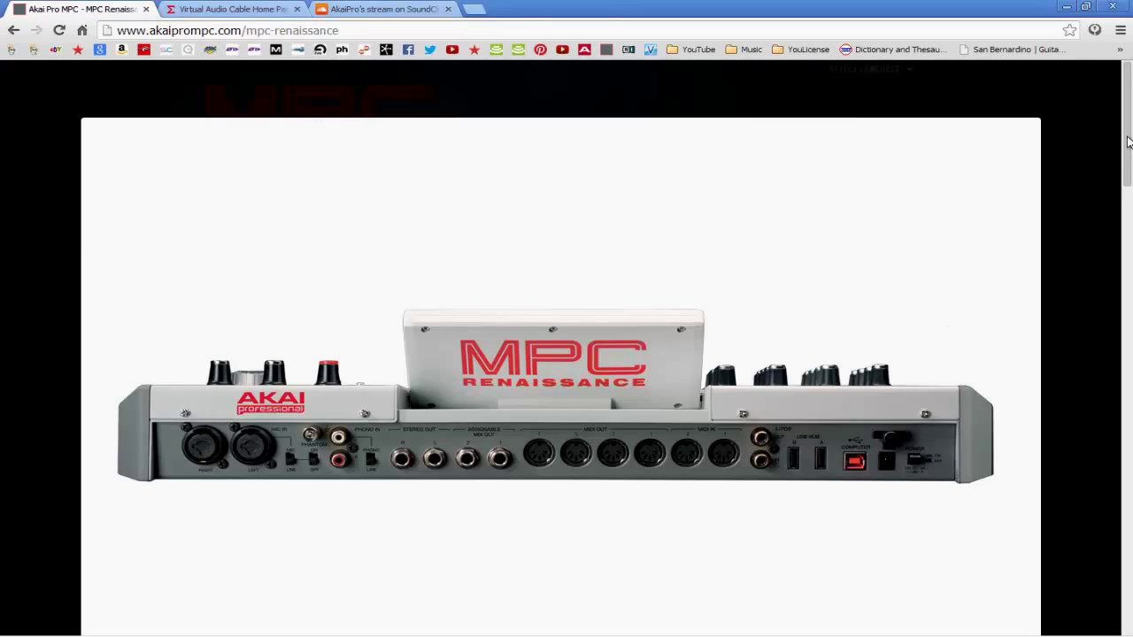
{"action": "mouse_move", "coordinate": [1130, 141]}
{"action": "left_mouse_down"}
{"action": "mouse_move", "coordinate": [1131, 189]}
{"action": "mouse_move", "coordinate": [1130, 159]}
{"action": "left_mouse_up"}
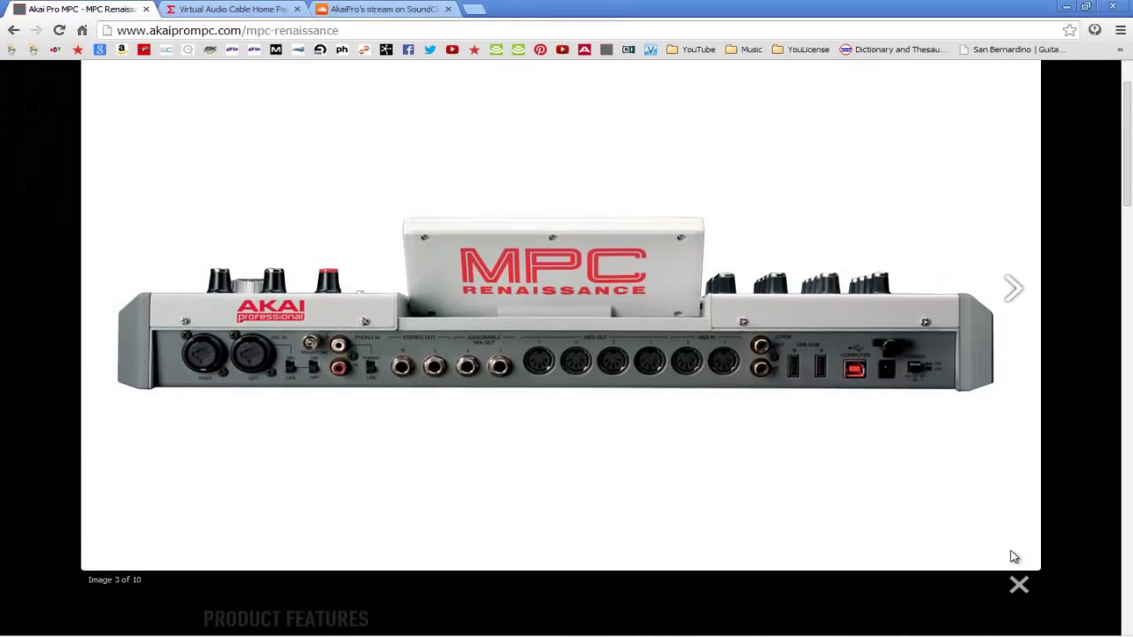
{"action": "left_click", "coordinate": [1020, 585]}
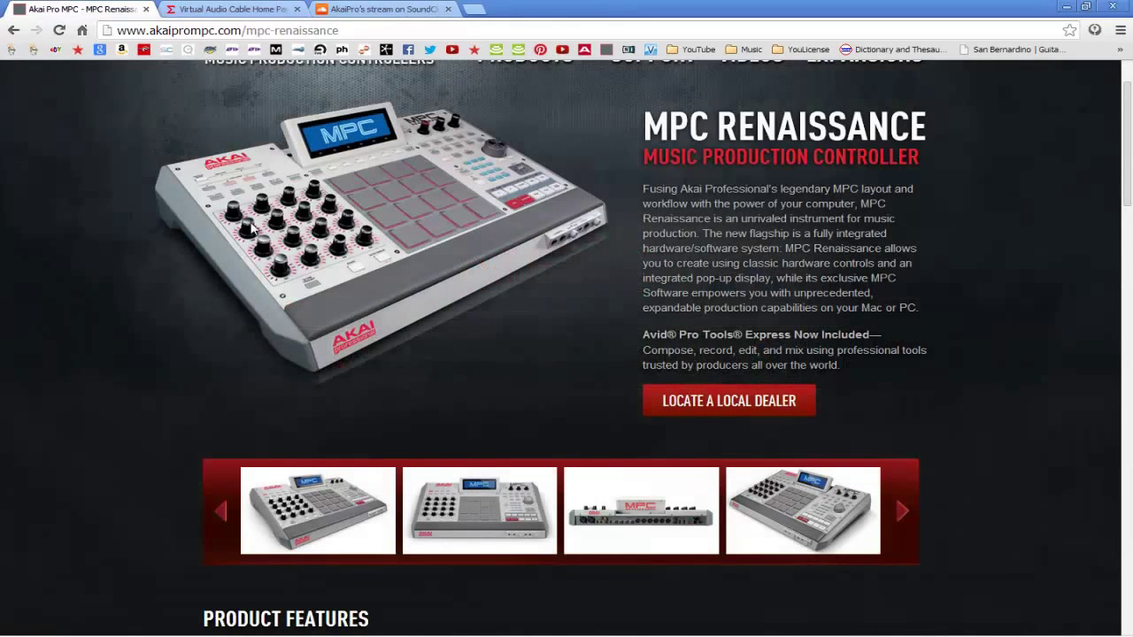
On the Virtual Audio Cable site, jump to the Download and purchase section.
{"action": "left_click", "coordinate": [218, 15]}
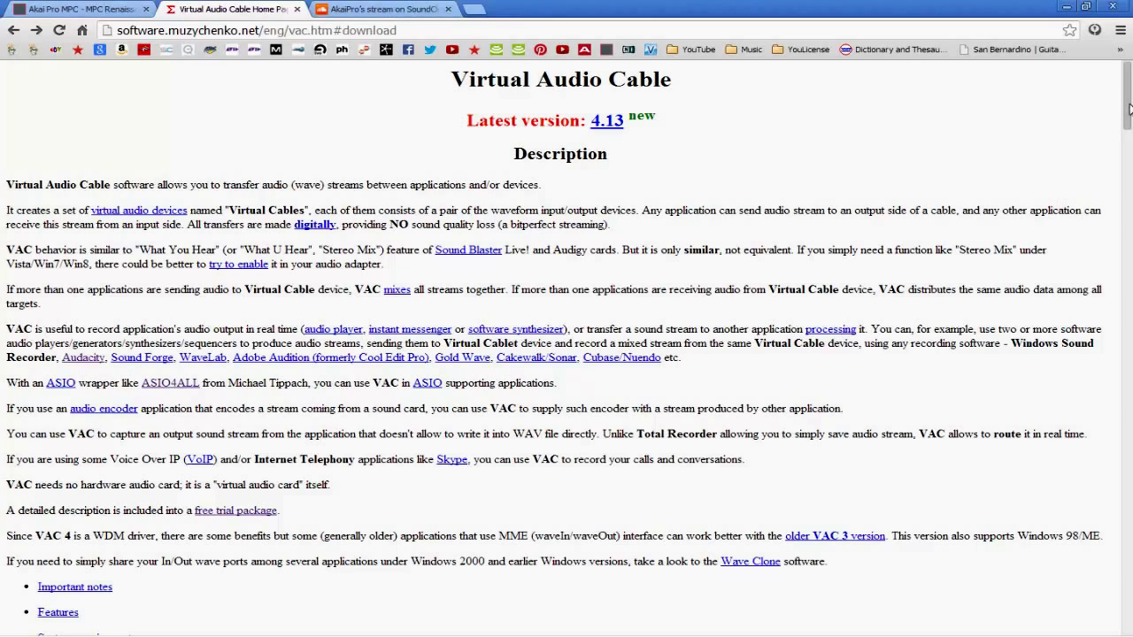
{"action": "left_click_drag", "start_coordinate": [1129, 110], "coordinate": [1130, 135]}
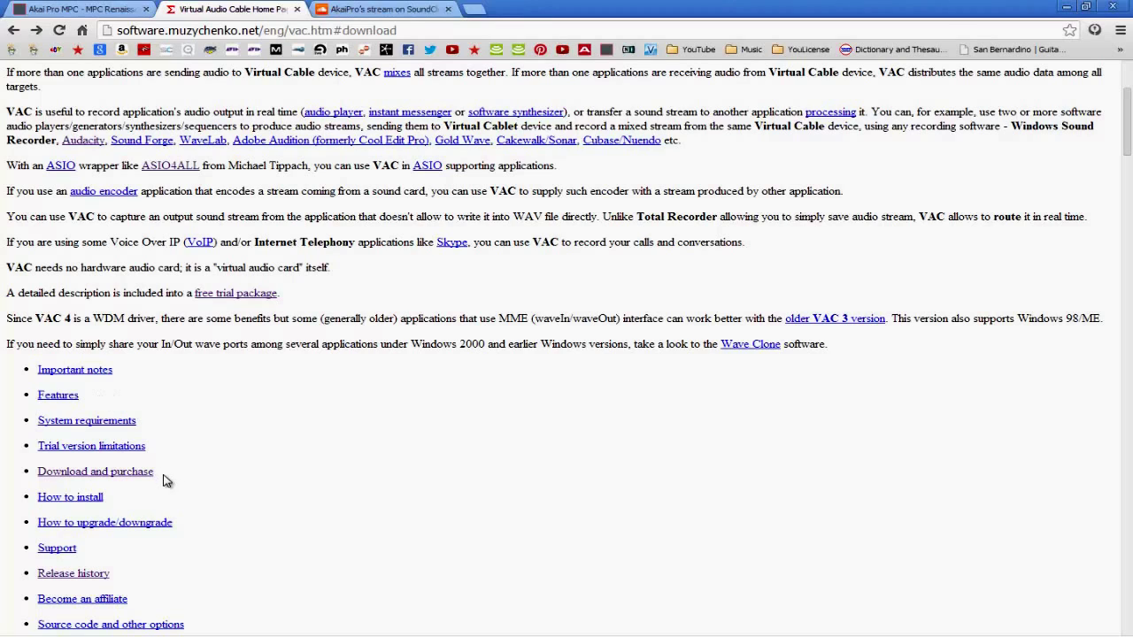
{"action": "left_click", "coordinate": [116, 473]}
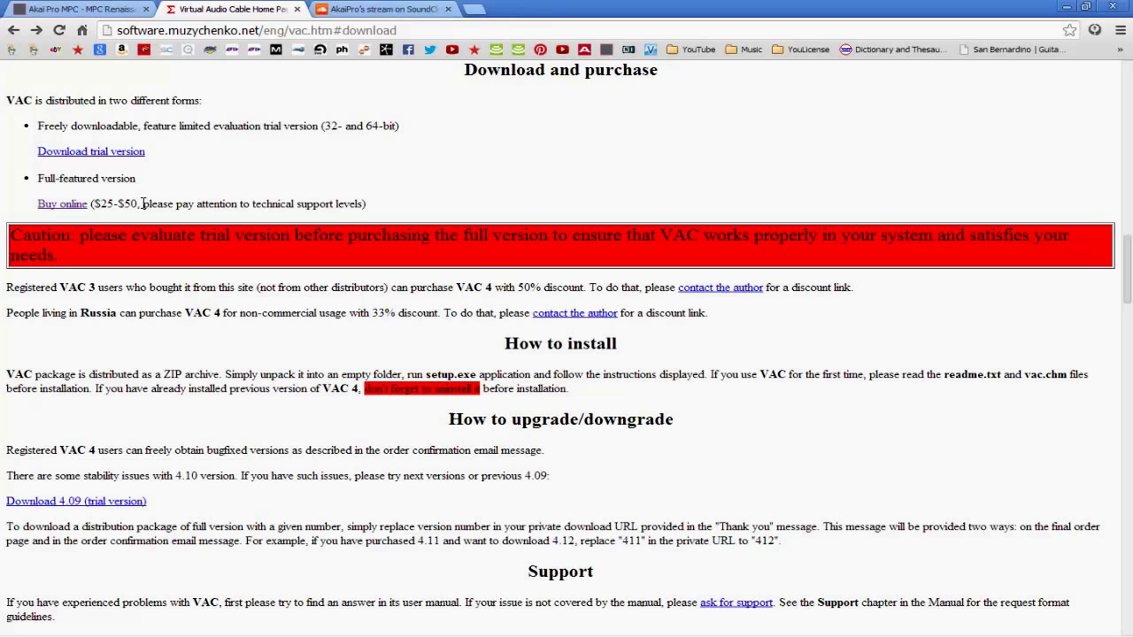
Open the online order page for the $35 Virtual Audio Cable 4.13 full version.
{"action": "left_click", "coordinate": [62, 204]}
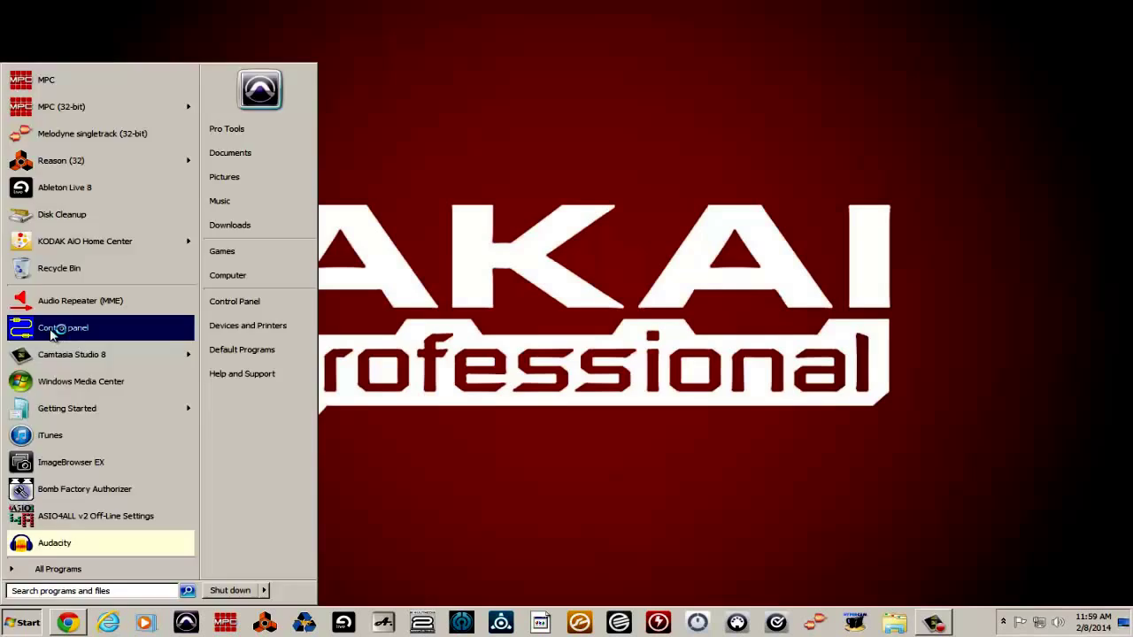
{"action": "left_click", "coordinate": [51, 330]}
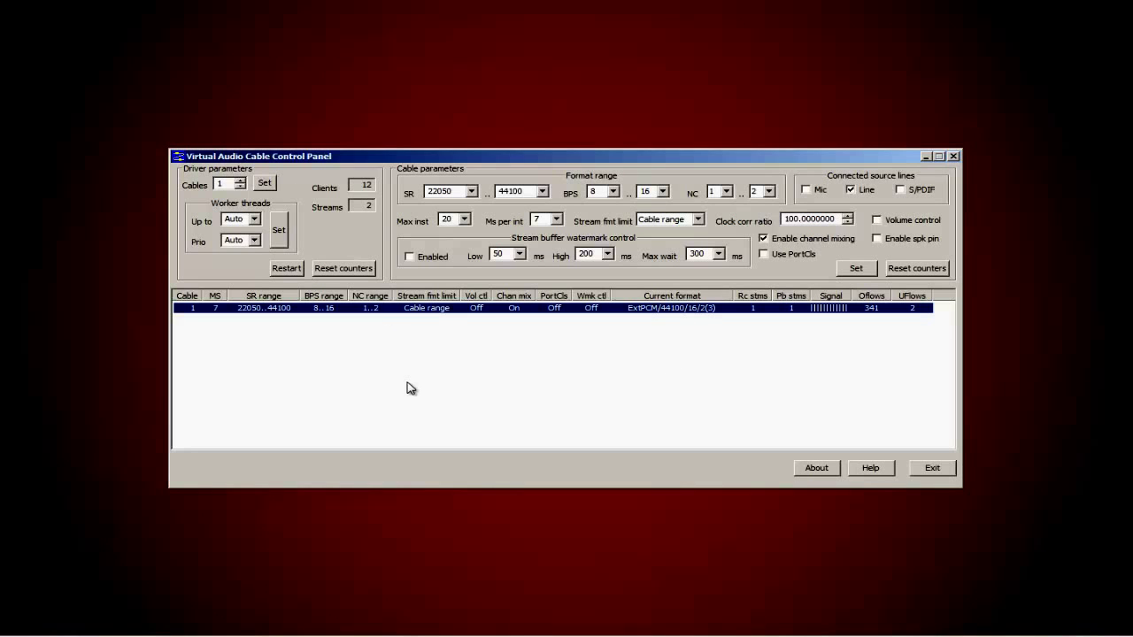
{"action": "left_click", "coordinate": [932, 467]}
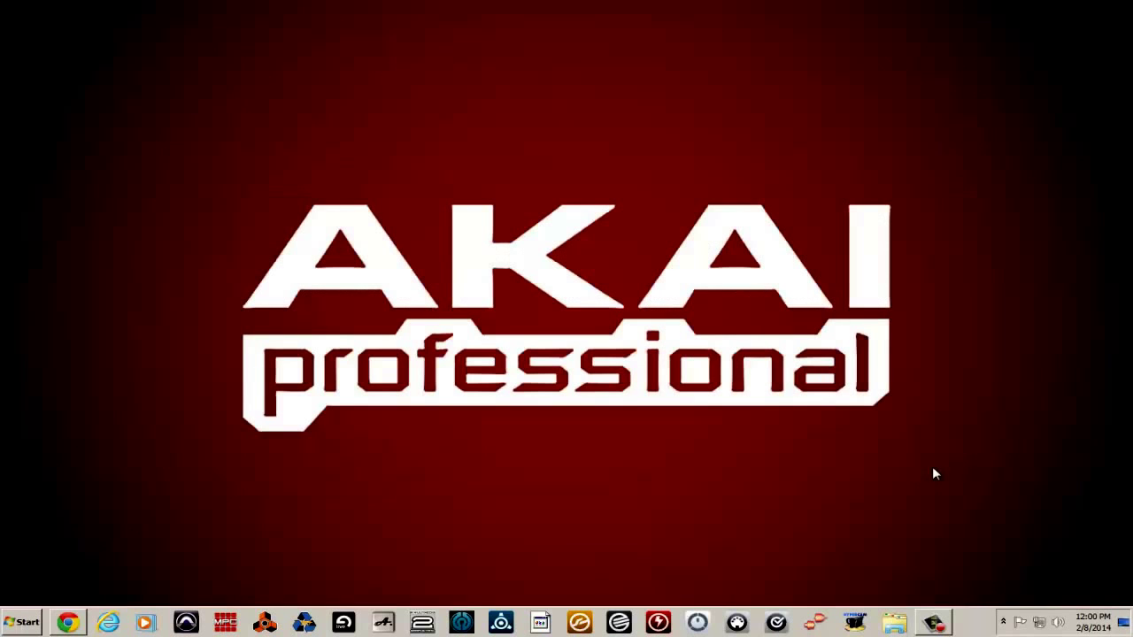
Bring up the Windows playback devices and review the list, with Line 1 as default.
{"action": "right_click", "coordinate": [1061, 627]}
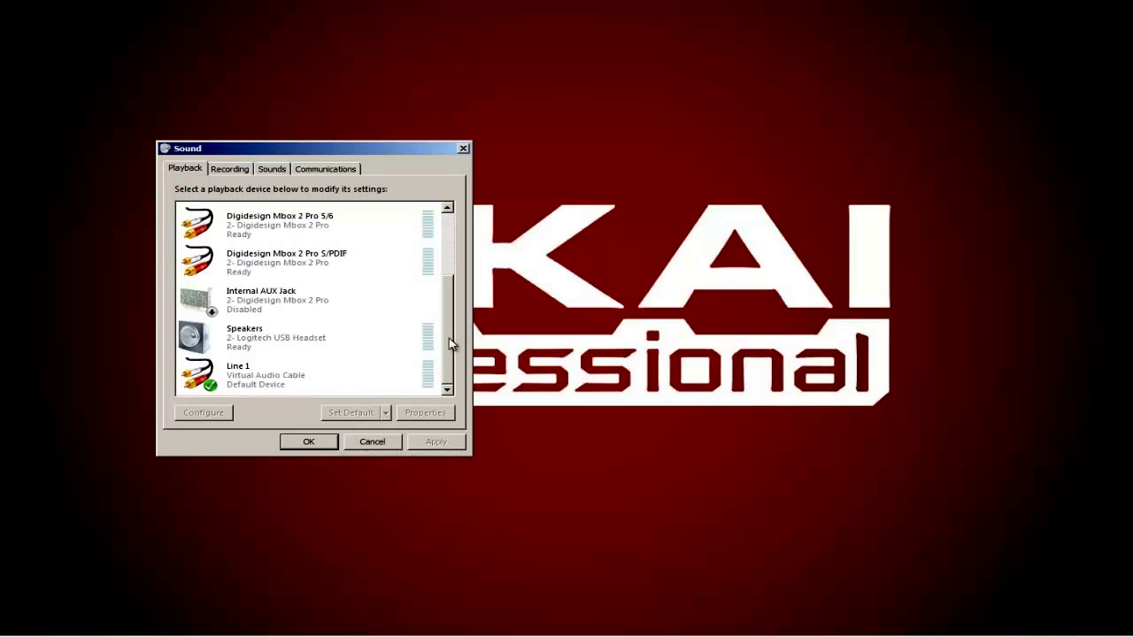
{"action": "left_click_drag", "start_coordinate": [450, 345], "coordinate": [452, 267]}
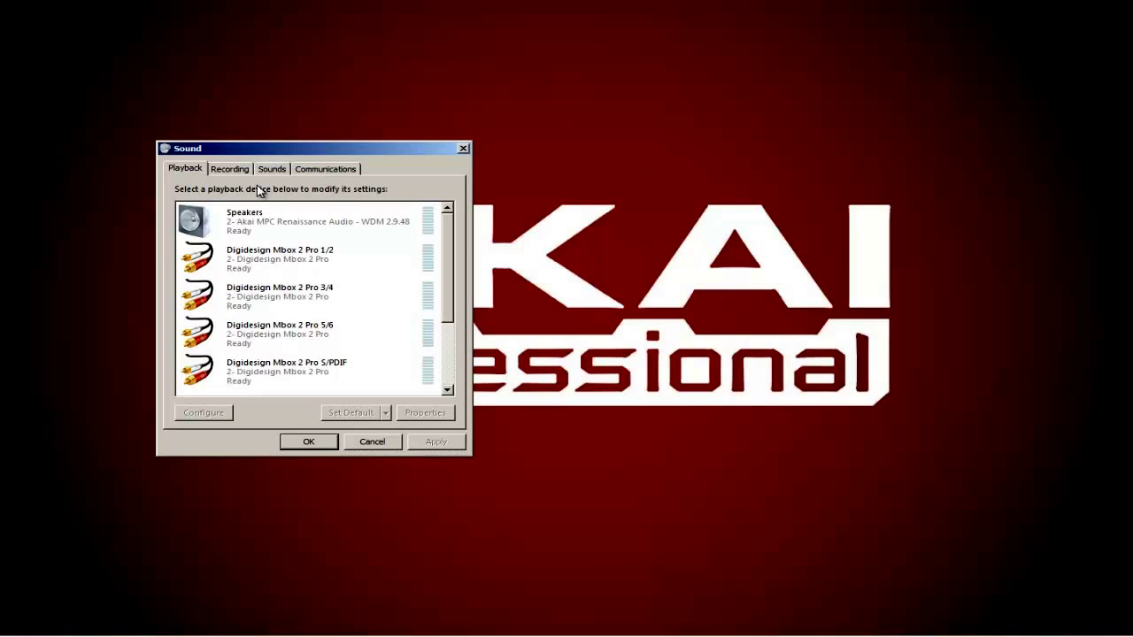
{"action": "left_click", "coordinate": [232, 172]}
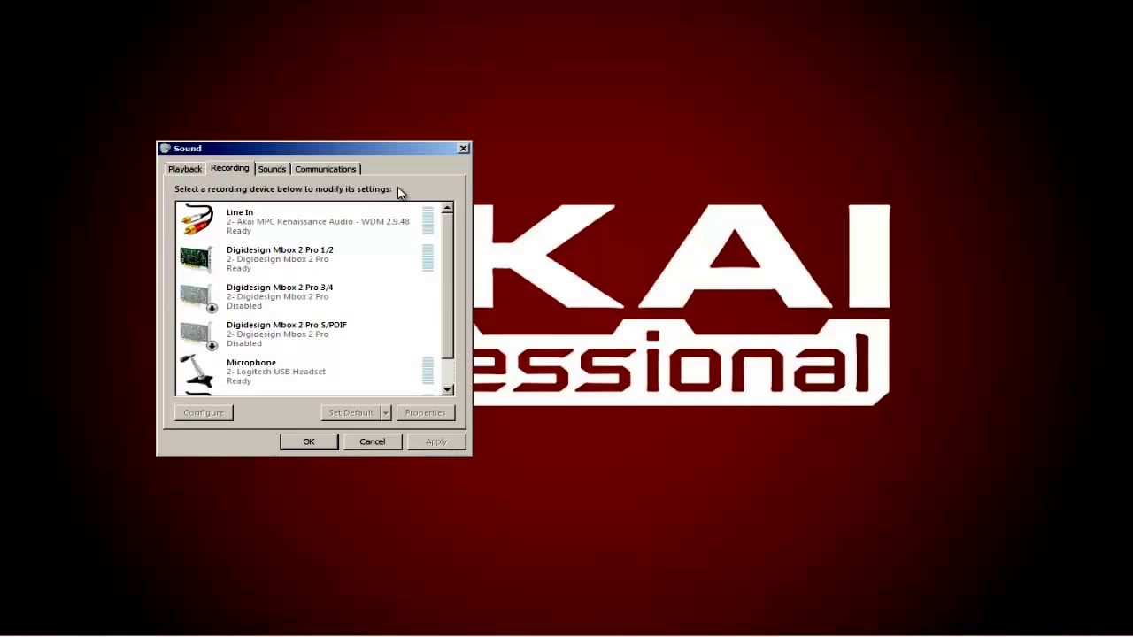
{"action": "left_click_drag", "start_coordinate": [449, 255], "coordinate": [455, 309]}
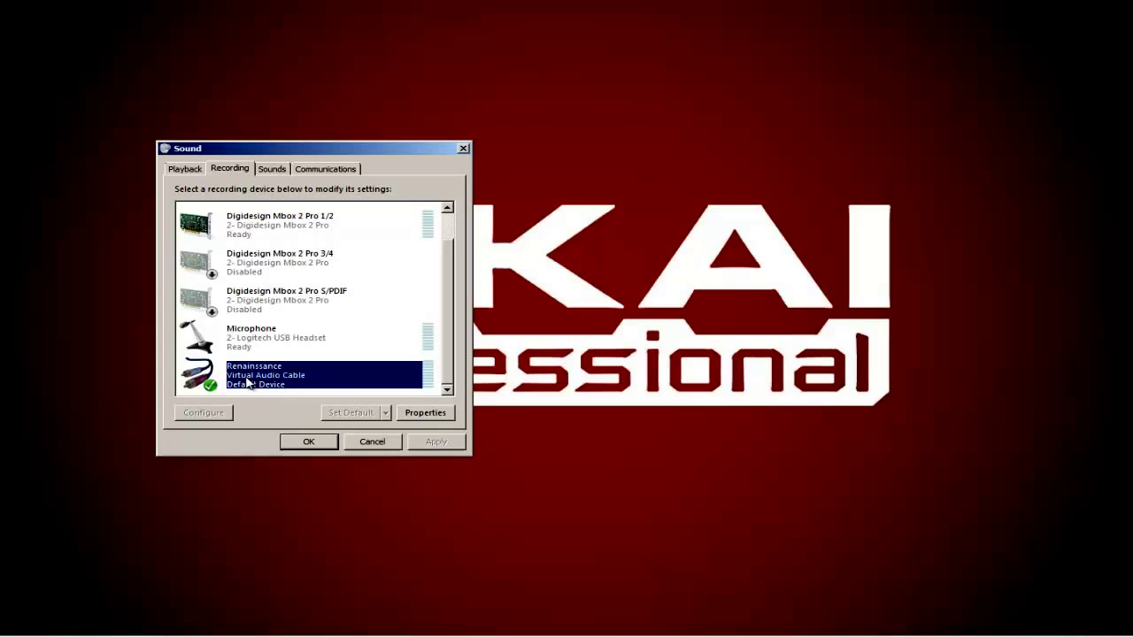
{"action": "left_click", "coordinate": [418, 414]}
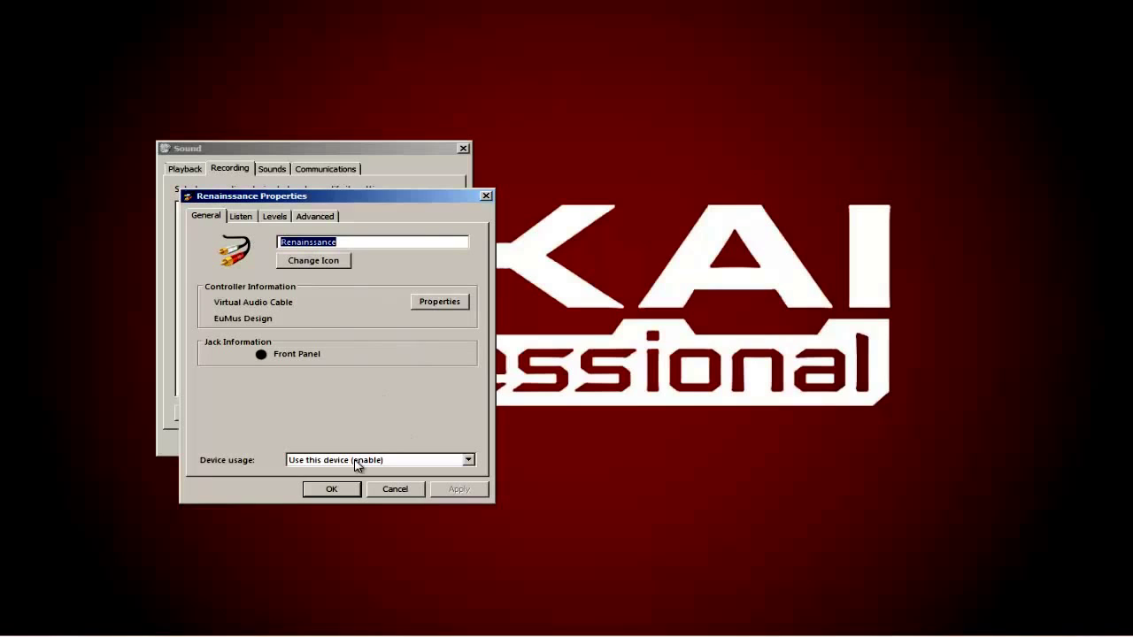
{"action": "left_click", "coordinate": [333, 489]}
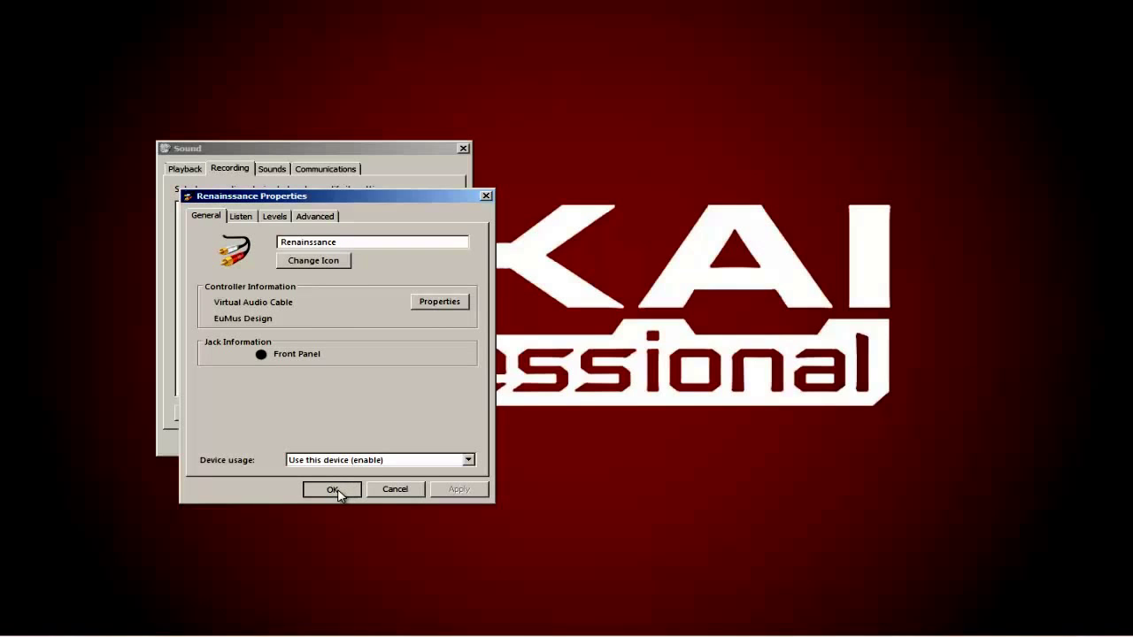
{"action": "left_click", "coordinate": [316, 381]}
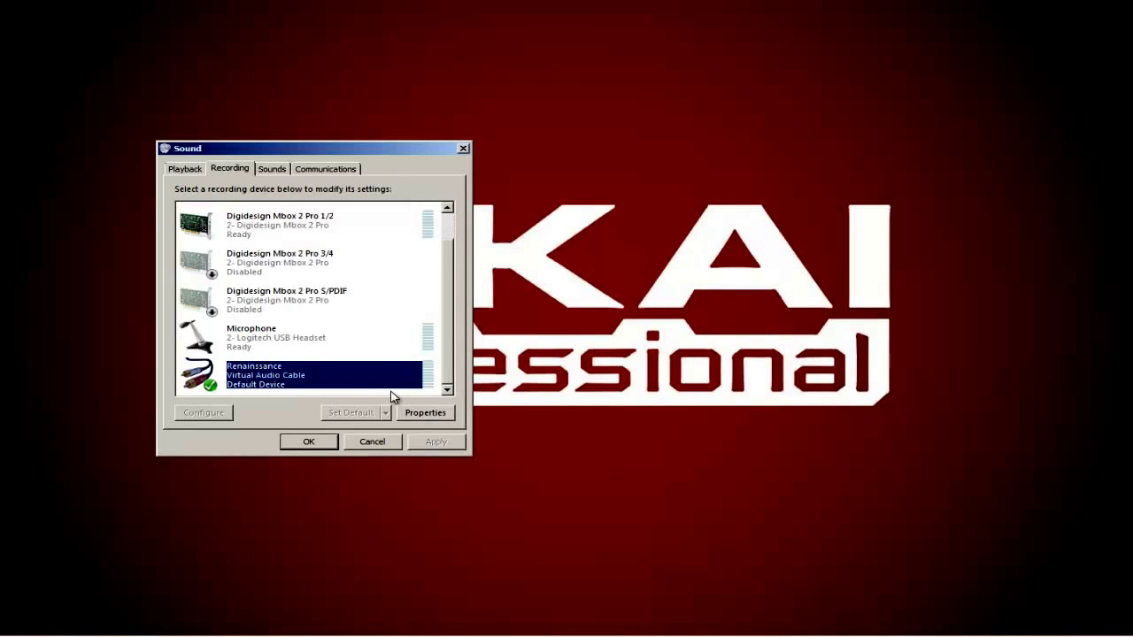
Make the Renaissance input play through Digidesign Mbox 2 Pro 1/2 via Listen, and confirm.
{"action": "left_click", "coordinate": [437, 415]}
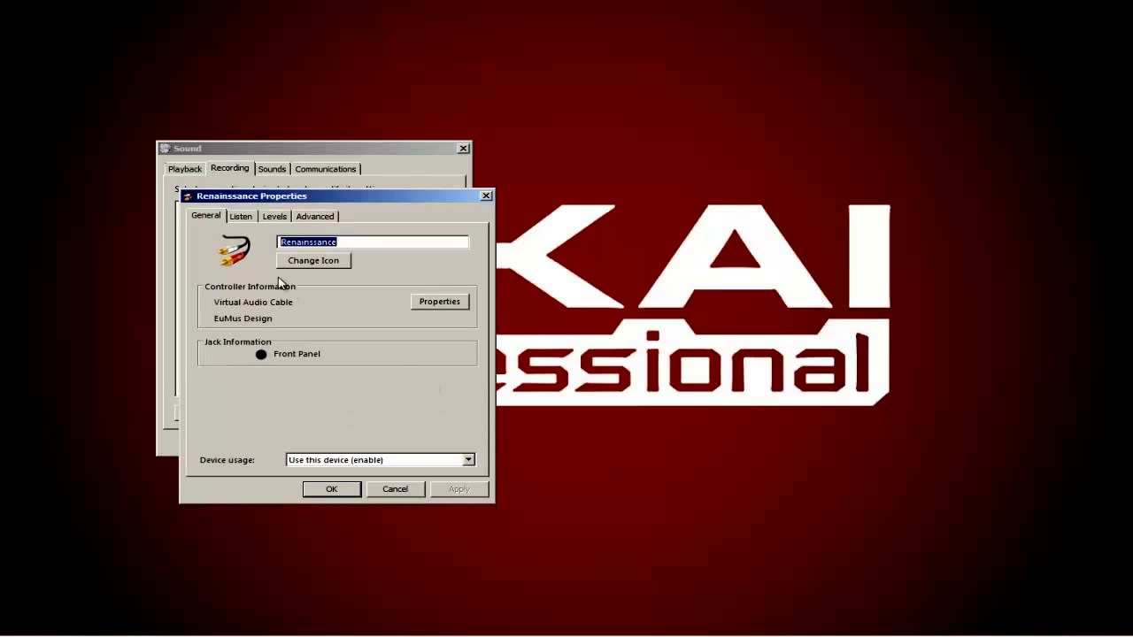
{"action": "left_click", "coordinate": [243, 218]}
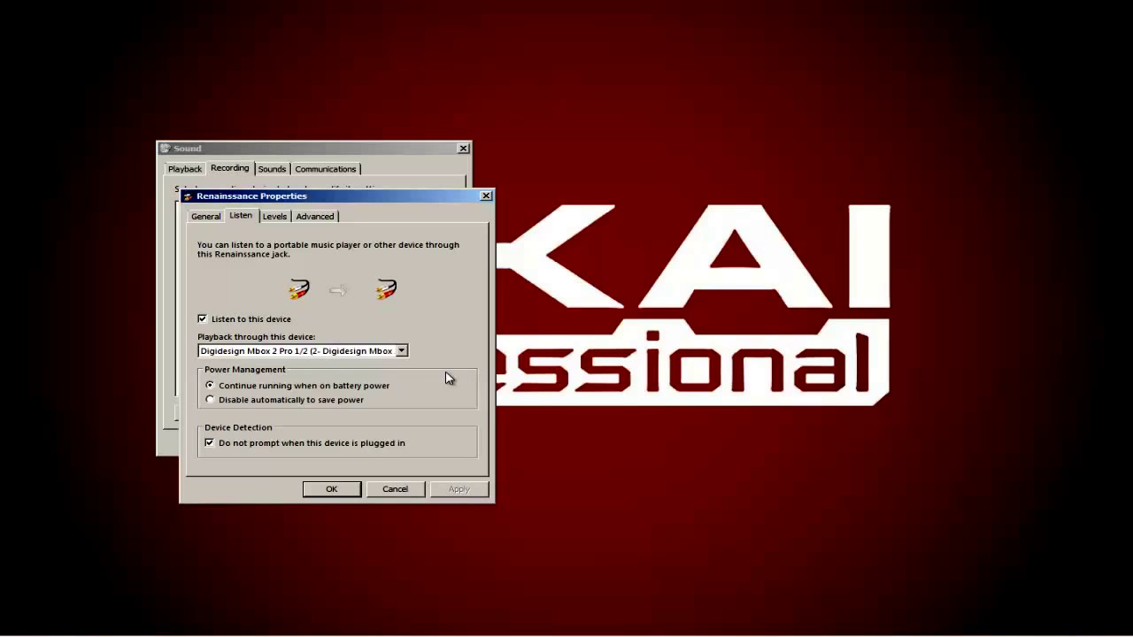
{"action": "left_click", "coordinate": [401, 351]}
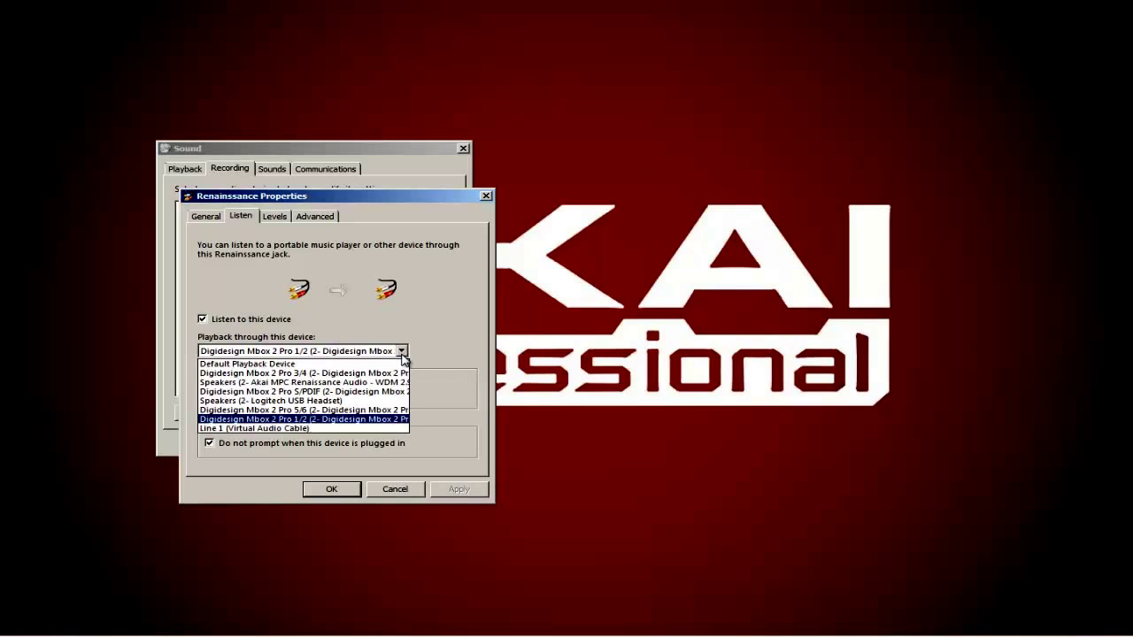
{"action": "left_click", "coordinate": [385, 424]}
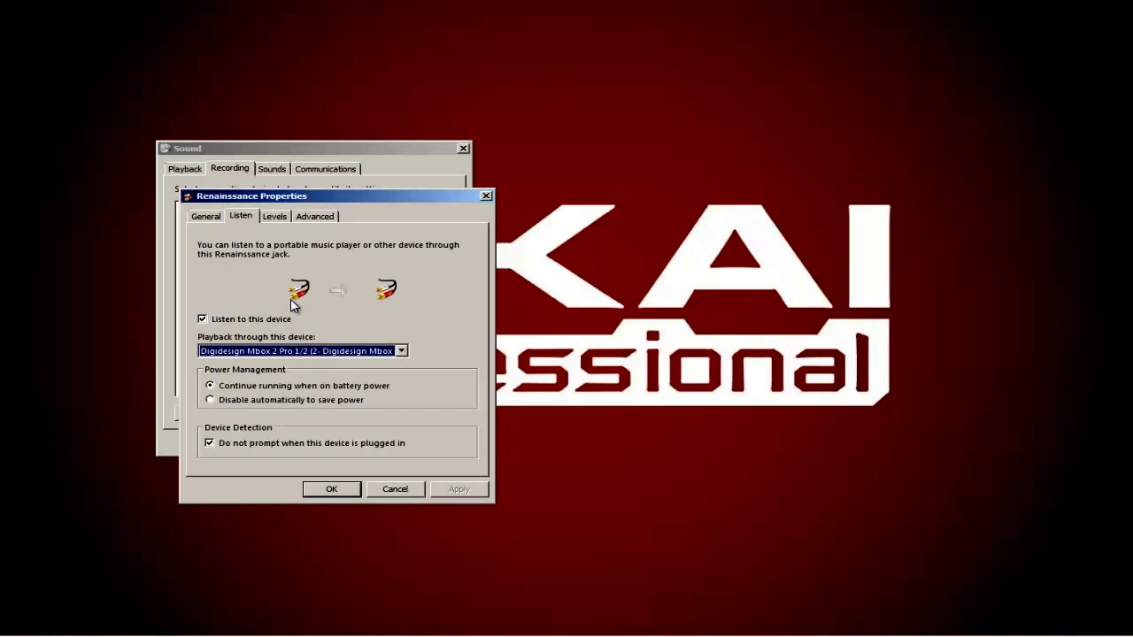
{"action": "left_click", "coordinate": [342, 487]}
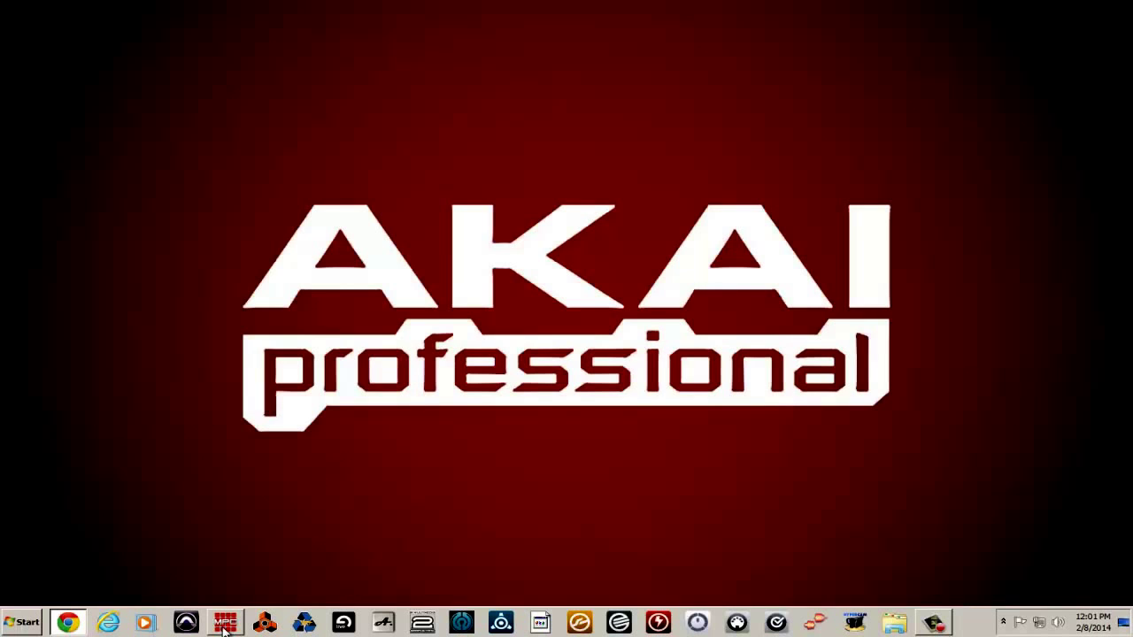
Launch MPC Software, hide the file browser, and go to Edit > Preferences > Audio.
{"action": "left_click", "coordinate": [225, 625]}
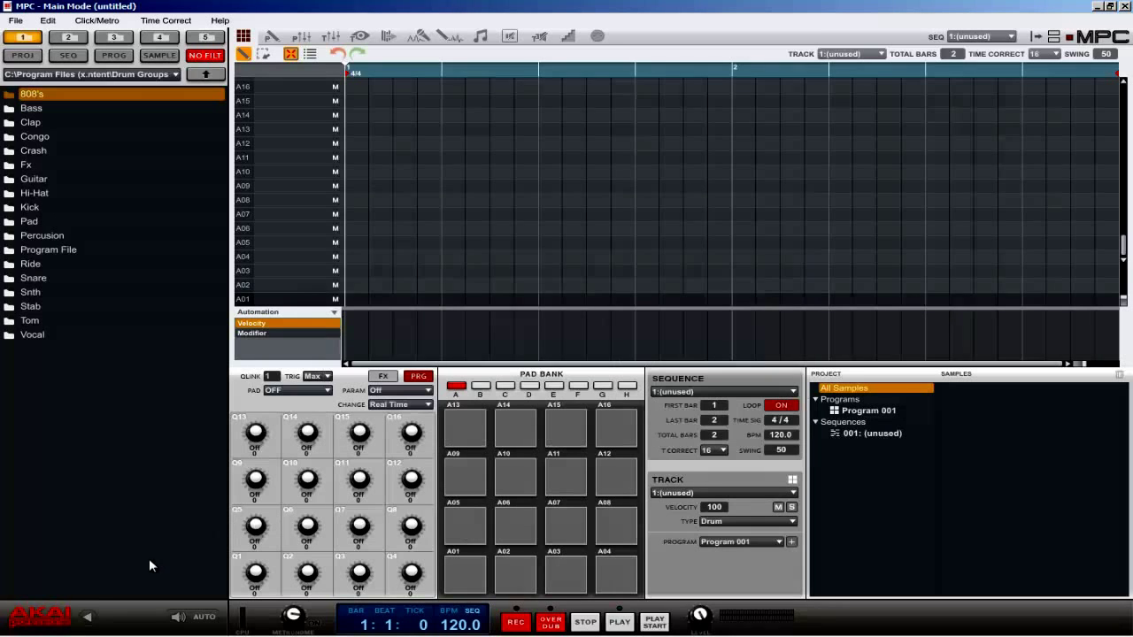
{"action": "left_click", "coordinate": [89, 619]}
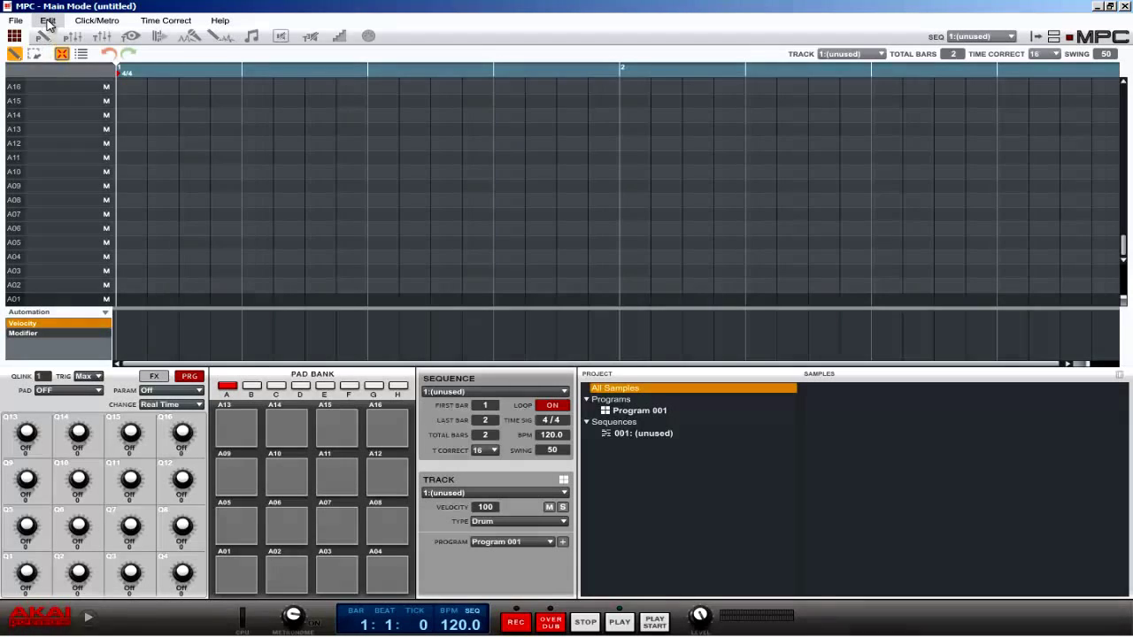
{"action": "left_click", "coordinate": [47, 21]}
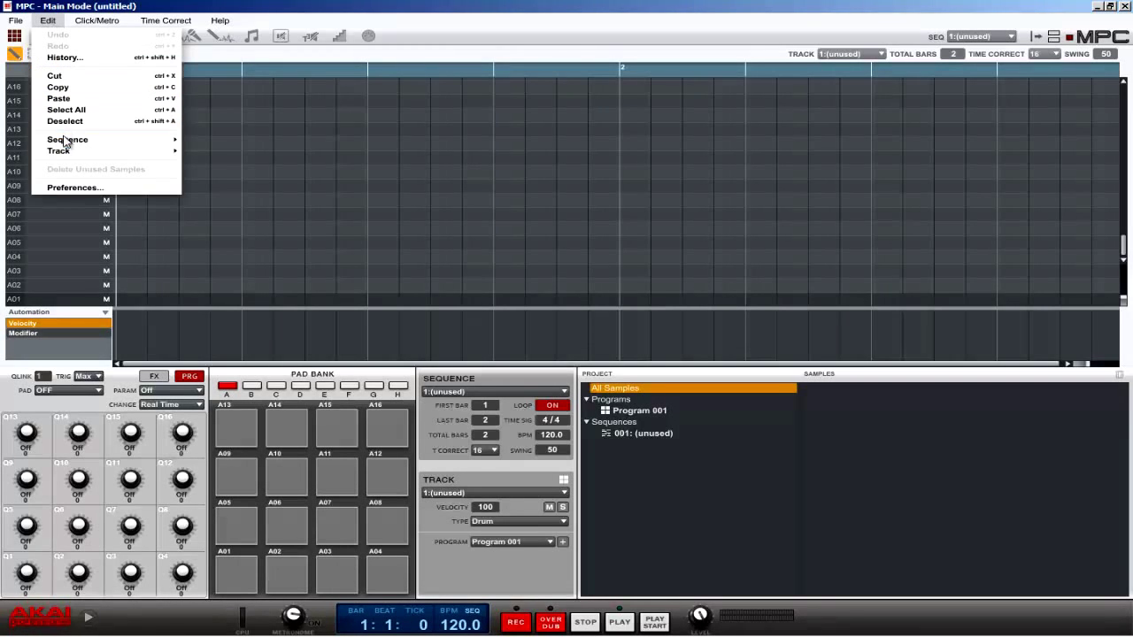
{"action": "left_click", "coordinate": [84, 187]}
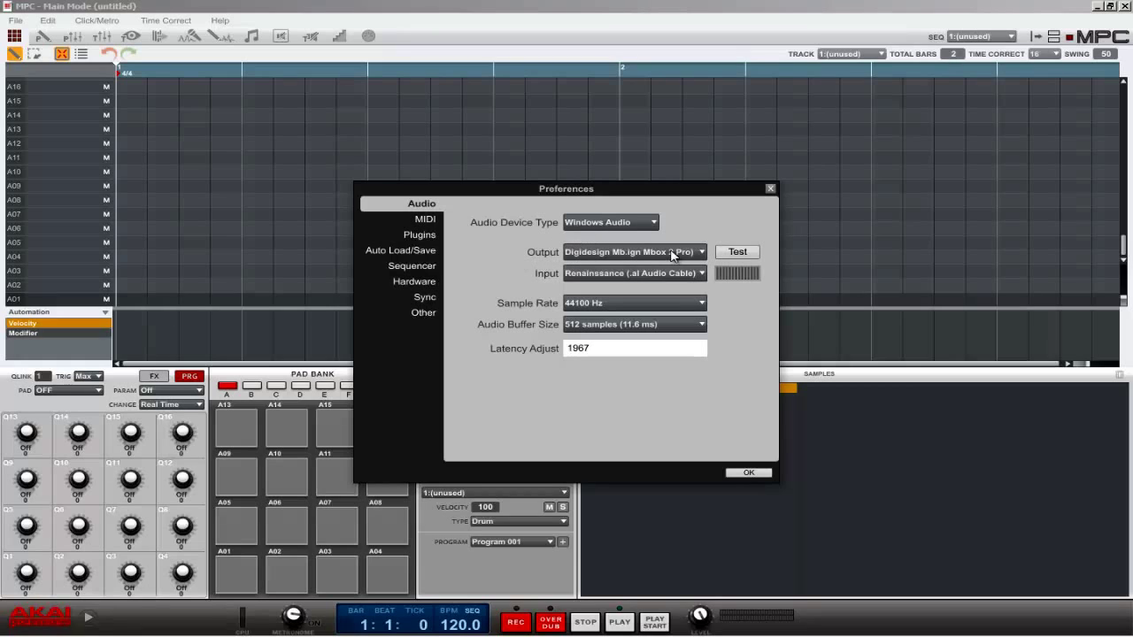
Keep Mbox 2 Pro 1/2 output and Renaissance (Virtual Audio Cable) input, test, and confirm.
{"action": "left_click", "coordinate": [704, 254]}
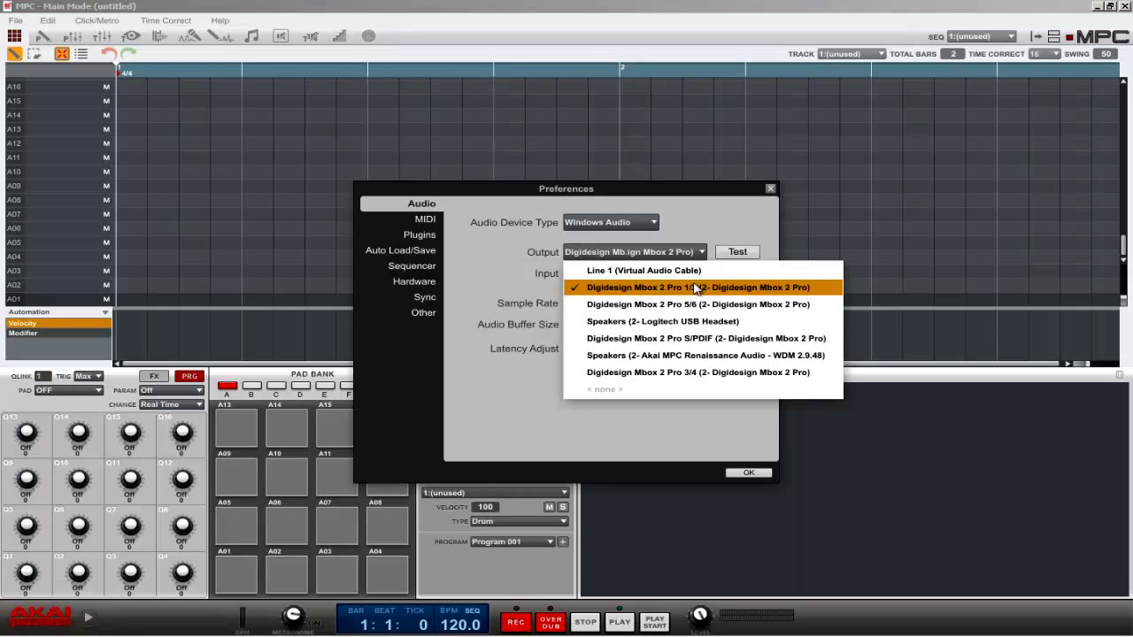
{"action": "left_click", "coordinate": [751, 291]}
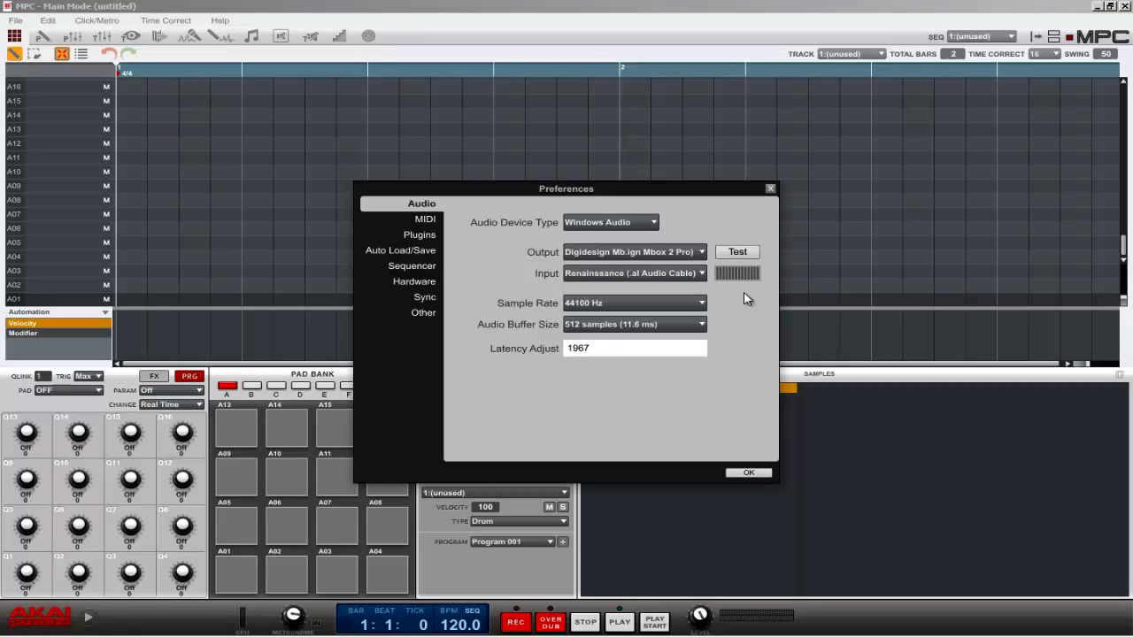
{"action": "left_click", "coordinate": [702, 274]}
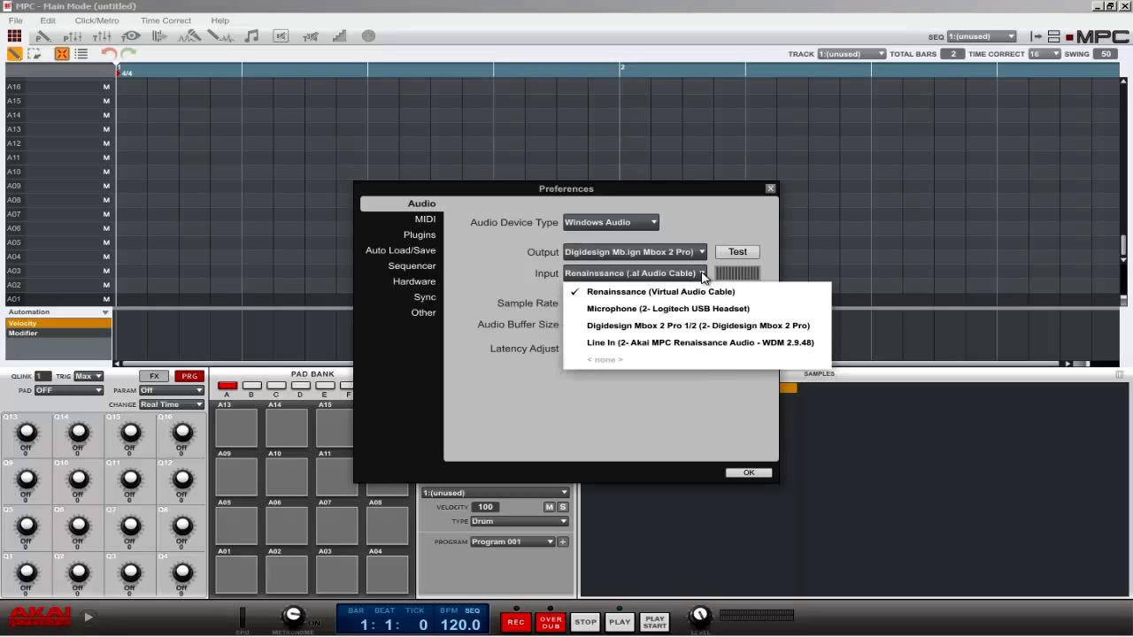
{"action": "left_click", "coordinate": [641, 296]}
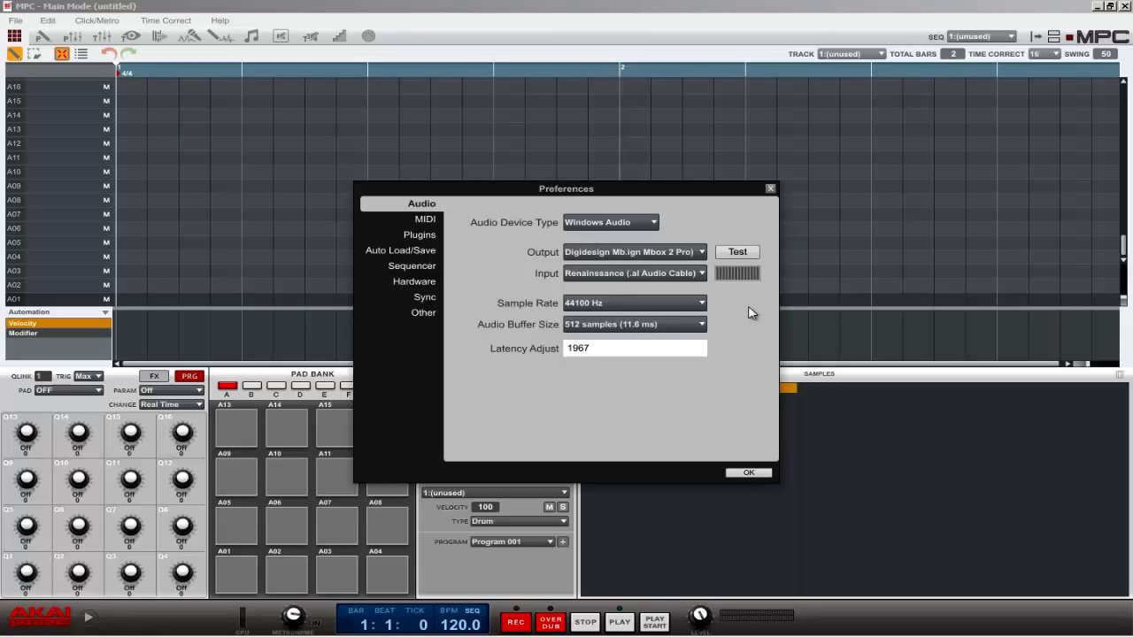
{"action": "left_click", "coordinate": [739, 254]}
{"action": "left_click", "coordinate": [748, 473]}
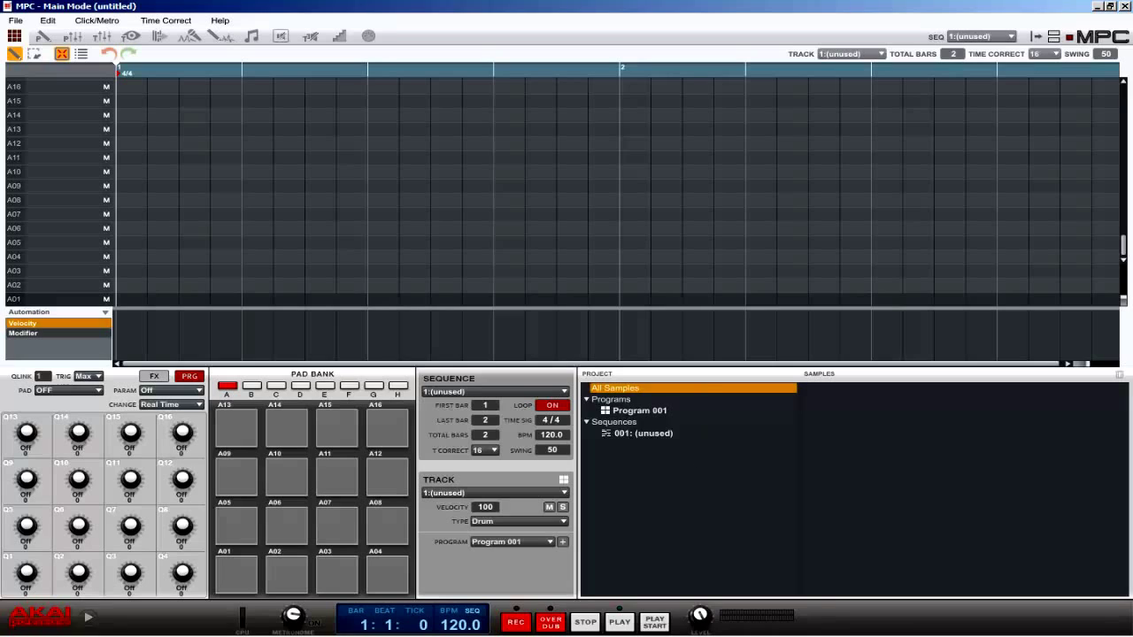
Switch MPC to sample recording, shrink and shift its window right, then bring Chrome forward.
{"action": "left_click", "coordinate": [193, 37]}
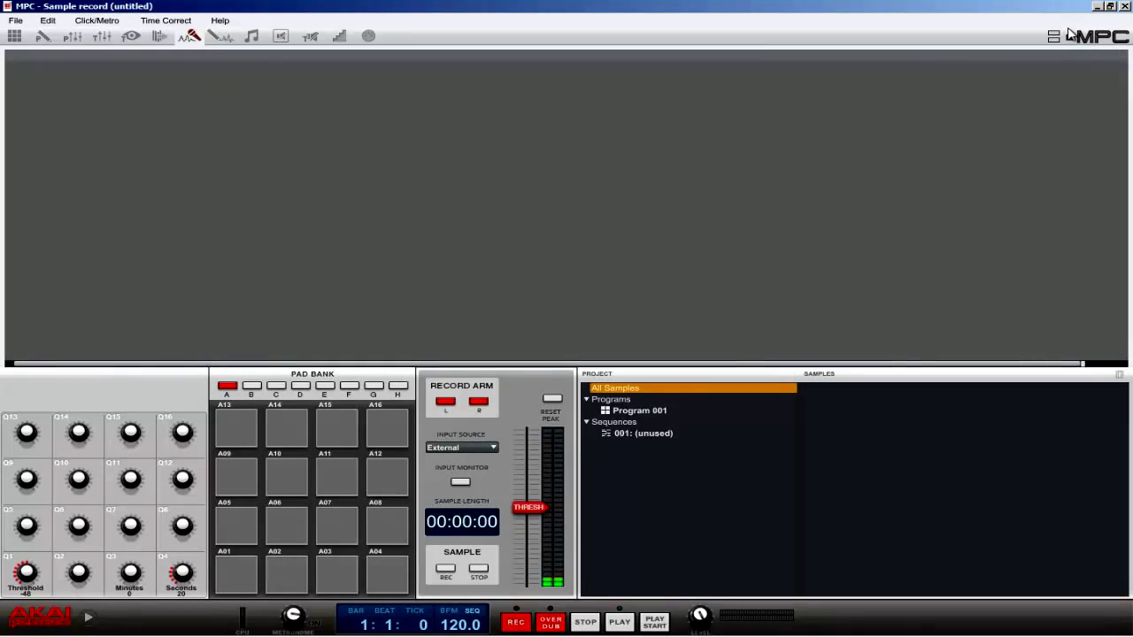
{"action": "left_click", "coordinate": [1111, 7]}
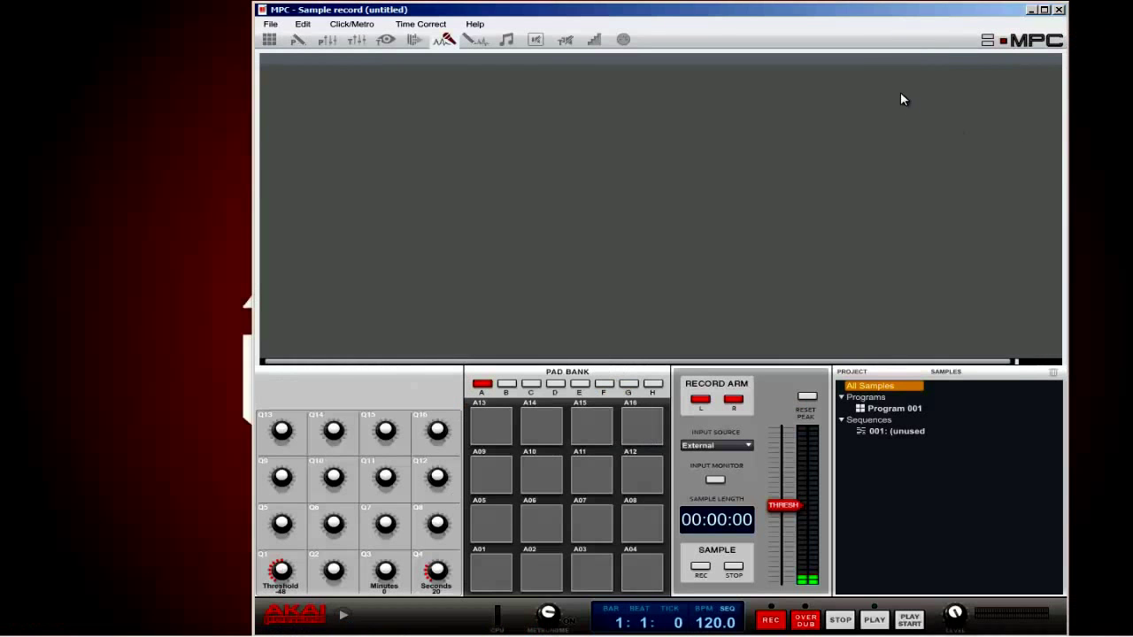
{"action": "left_click_drag", "start_coordinate": [890, 16], "coordinate": [947, 14]}
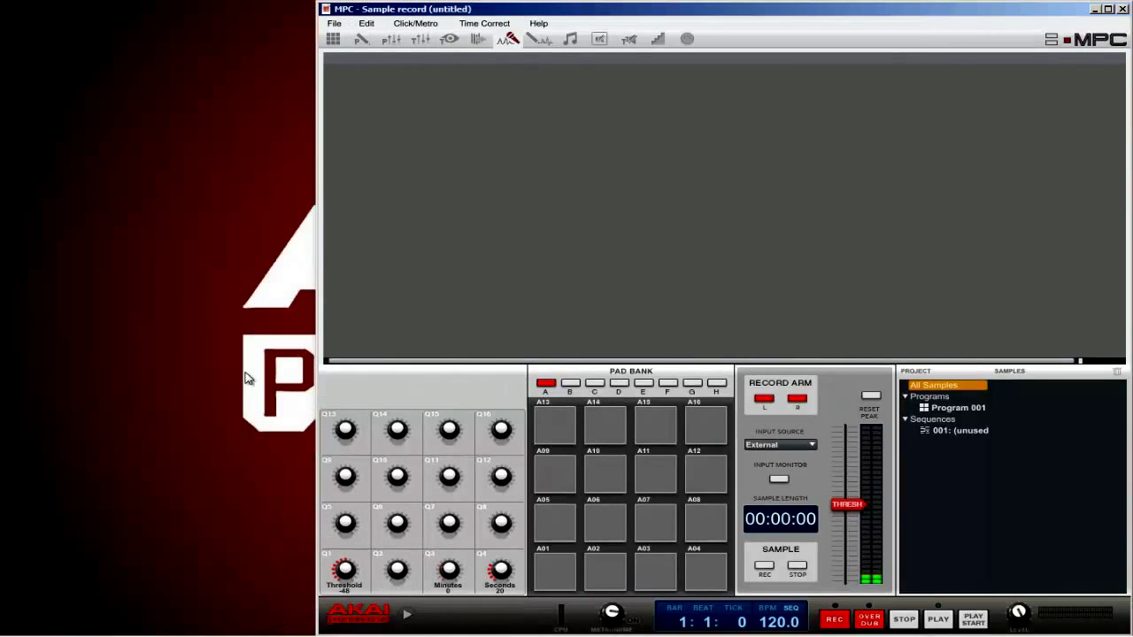
{"action": "mouse_move", "coordinate": [173, 632]}
{"action": "left_click", "coordinate": [69, 624]}
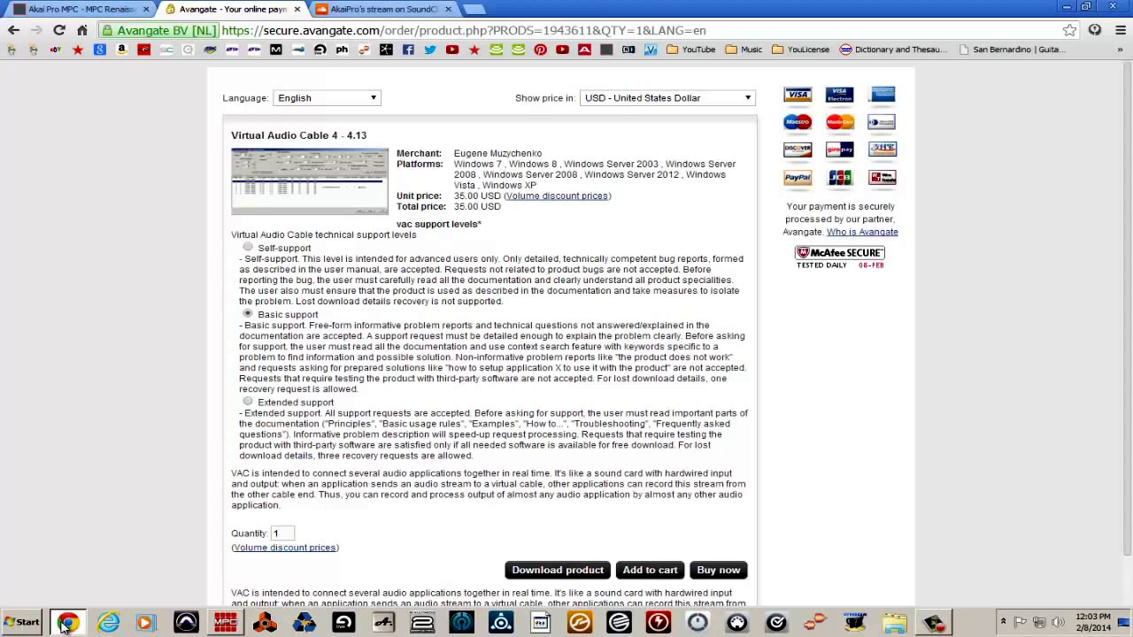
Place the AkaiPro SoundCloud page in a smaller Chrome window, scrolled to The Noise.
{"action": "left_click", "coordinate": [380, 10]}
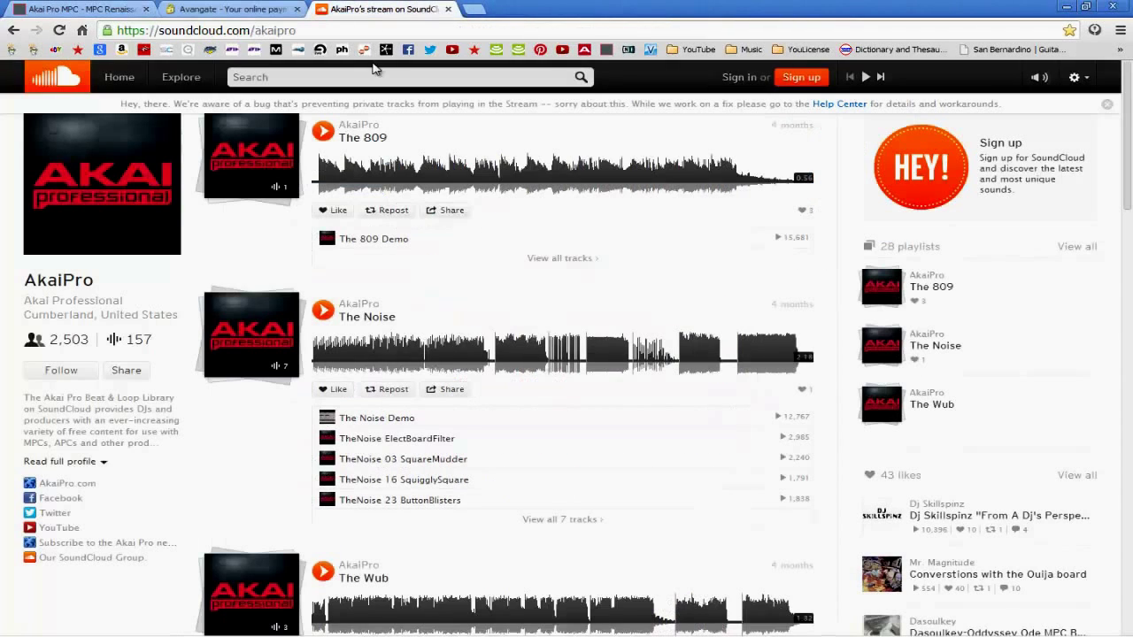
{"action": "left_click", "coordinate": [1086, 7]}
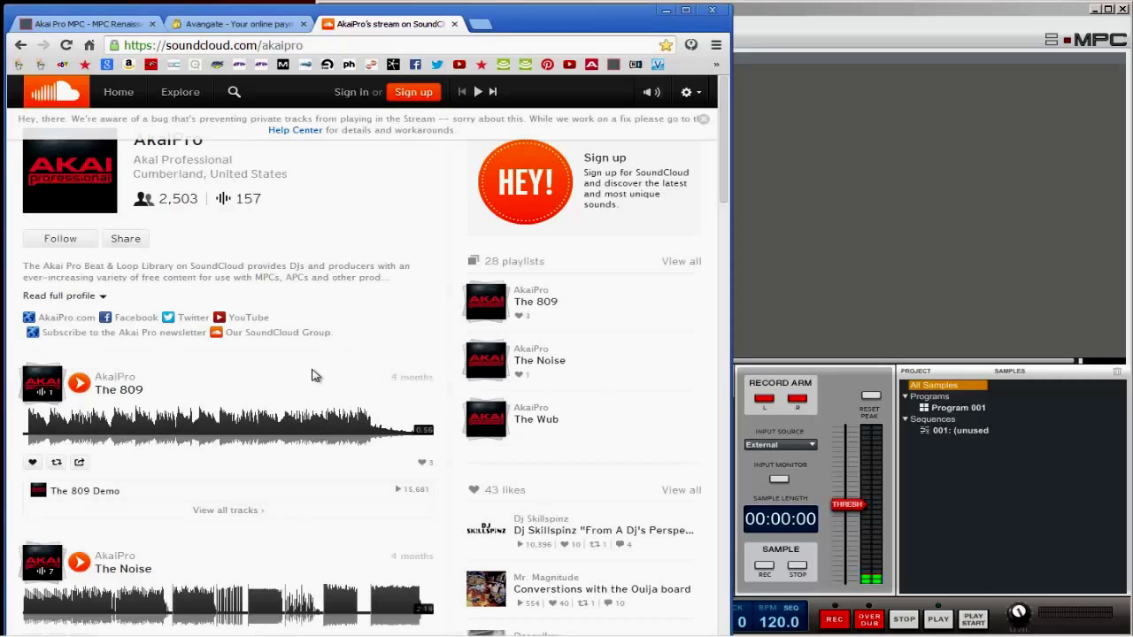
{"action": "left_click", "coordinate": [685, 11]}
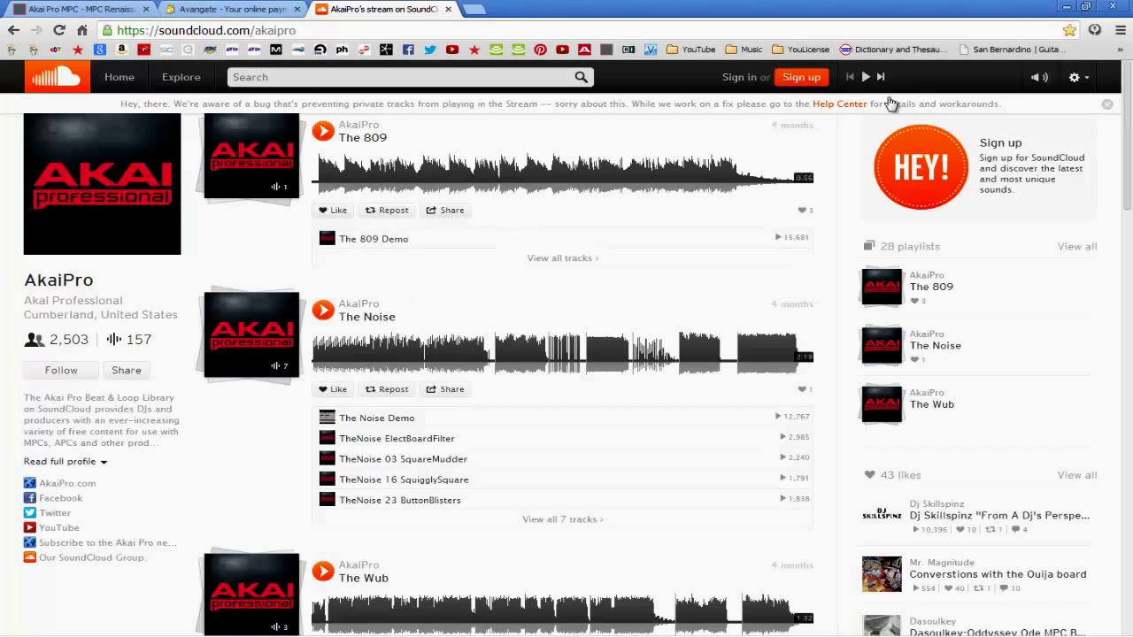
{"action": "left_click", "coordinate": [1087, 7]}
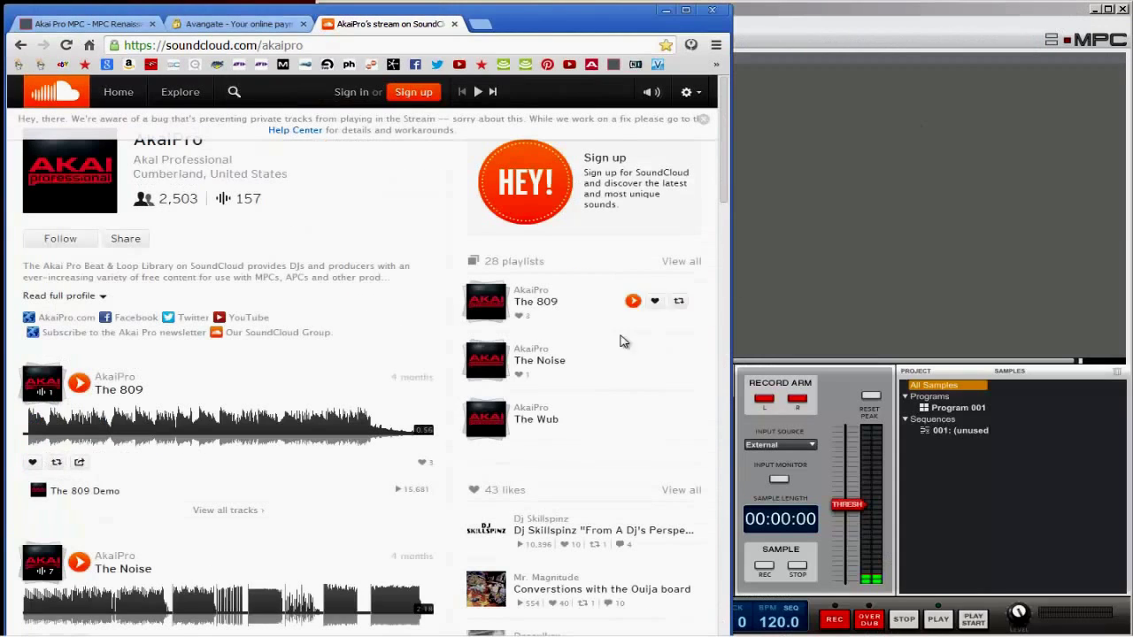
{"action": "left_click_drag", "start_coordinate": [724, 177], "coordinate": [730, 221]}
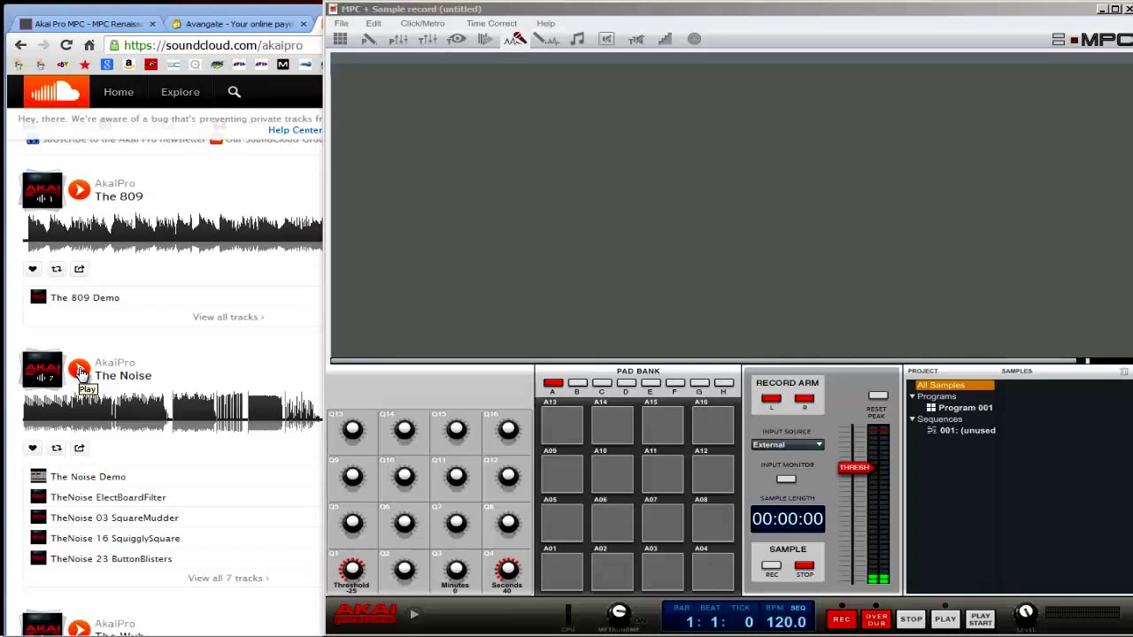
Play The Noise on SoundCloud into the MPC, pausing after about 40 seconds.
{"action": "left_click", "coordinate": [80, 370]}
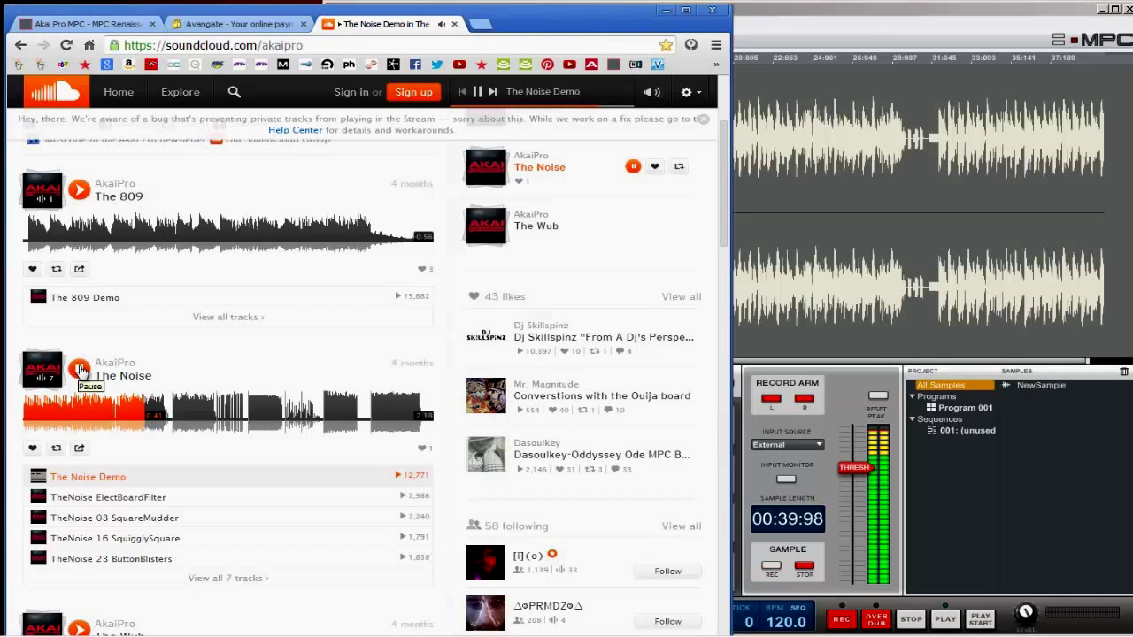
{"action": "left_click", "coordinate": [80, 370]}
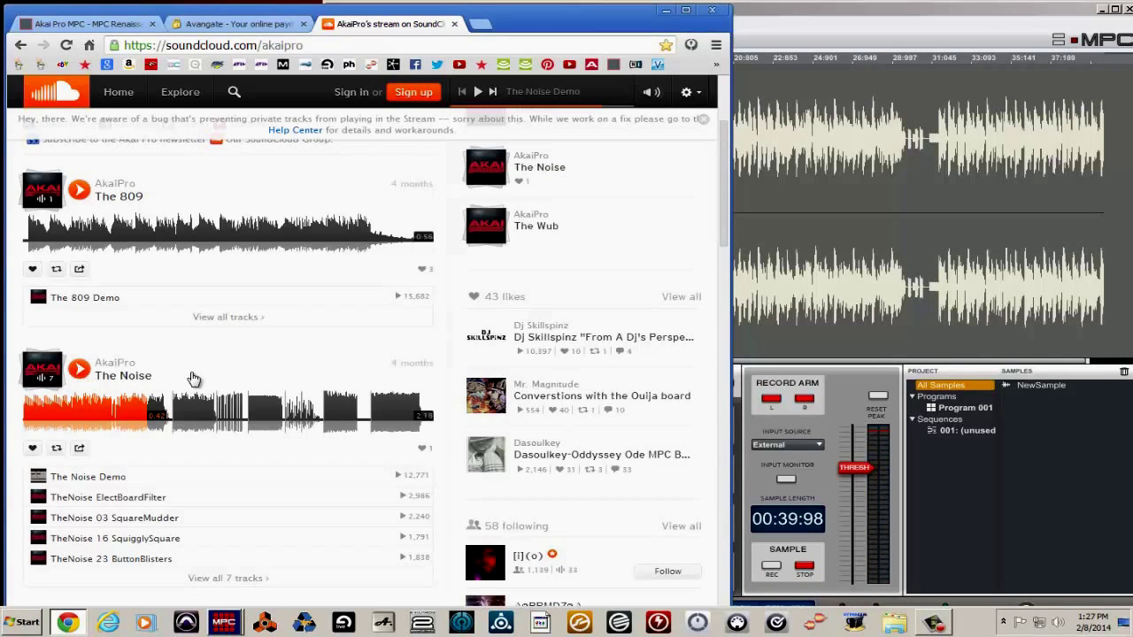
Audition NewSample, keep it on pad A16, and maximize the MPC window.
{"action": "left_click", "coordinate": [666, 15]}
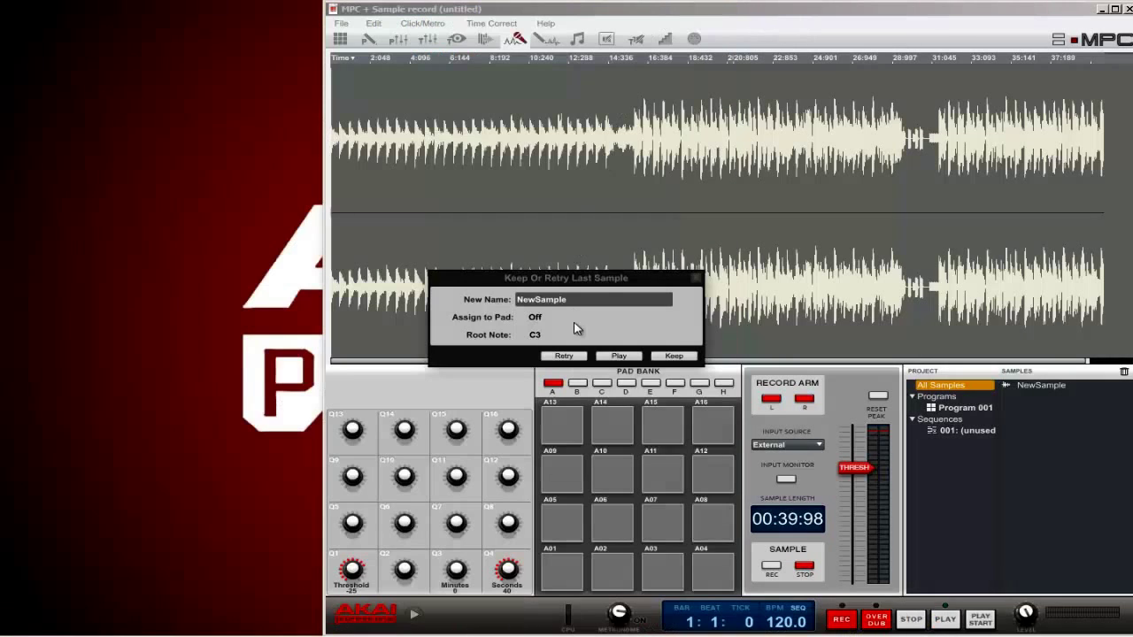
{"action": "left_click", "coordinate": [619, 355]}
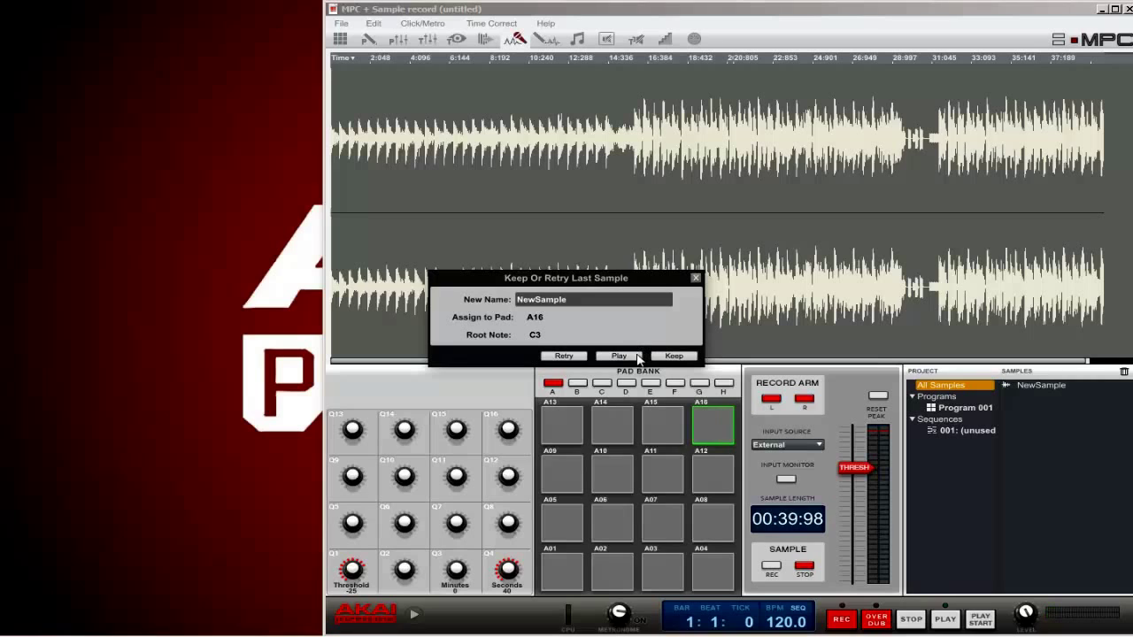
{"action": "left_click", "coordinate": [673, 355]}
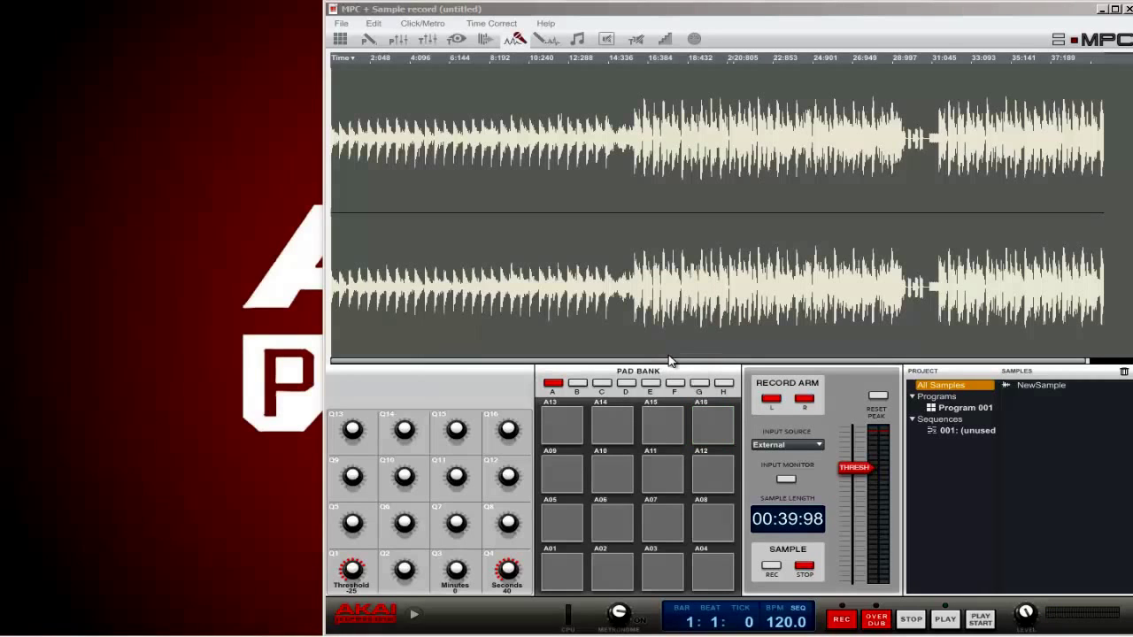
{"action": "left_click", "coordinate": [771, 16]}
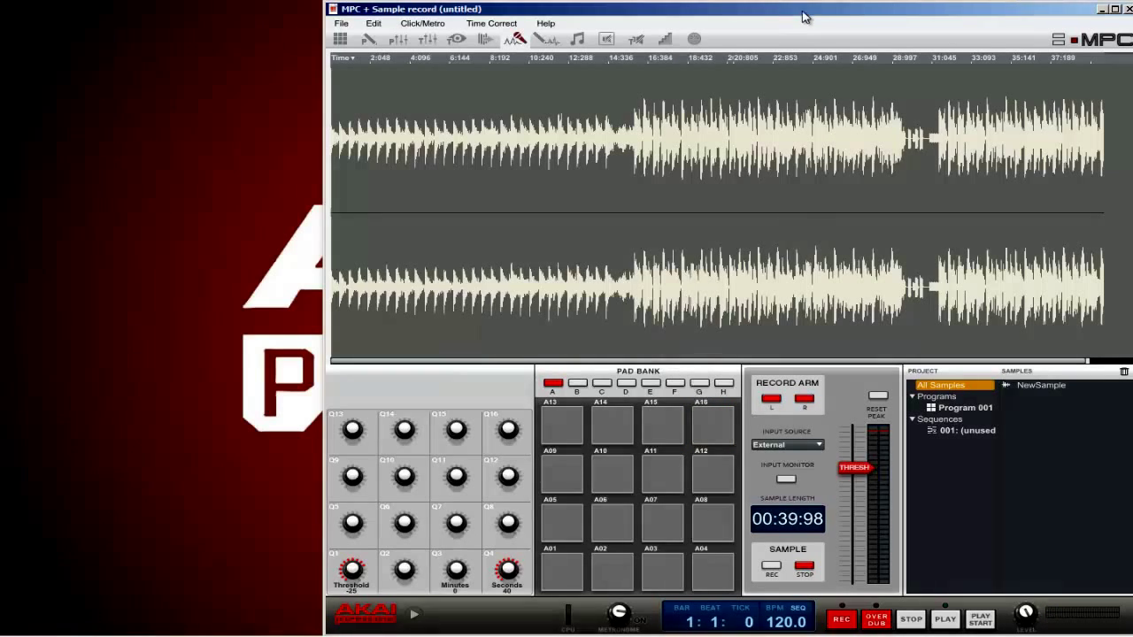
{"action": "left_click", "coordinate": [1116, 9]}
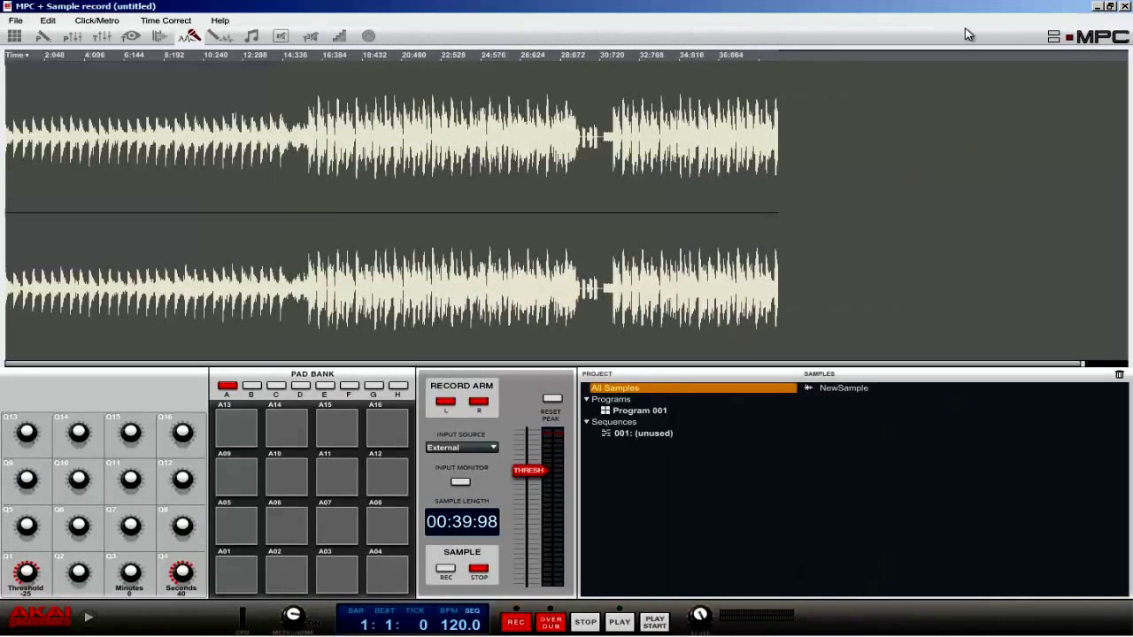
Edit NewSample and preview the region from start 690006 to end 862588 on pad A01.
{"action": "left_click", "coordinate": [218, 39]}
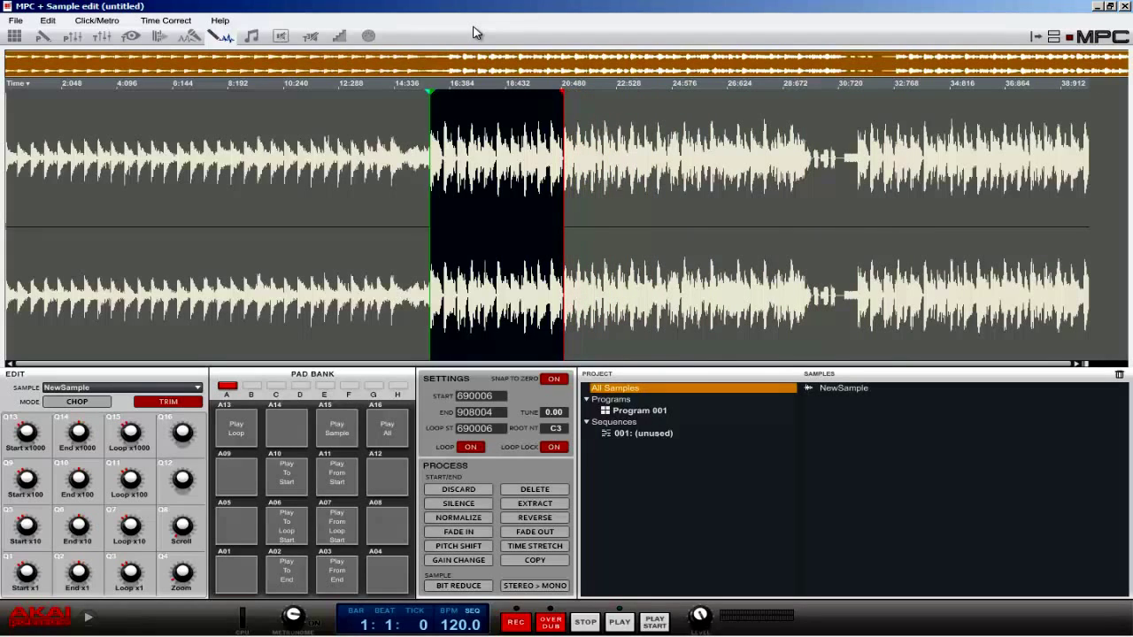
{"action": "key", "text": "z"}
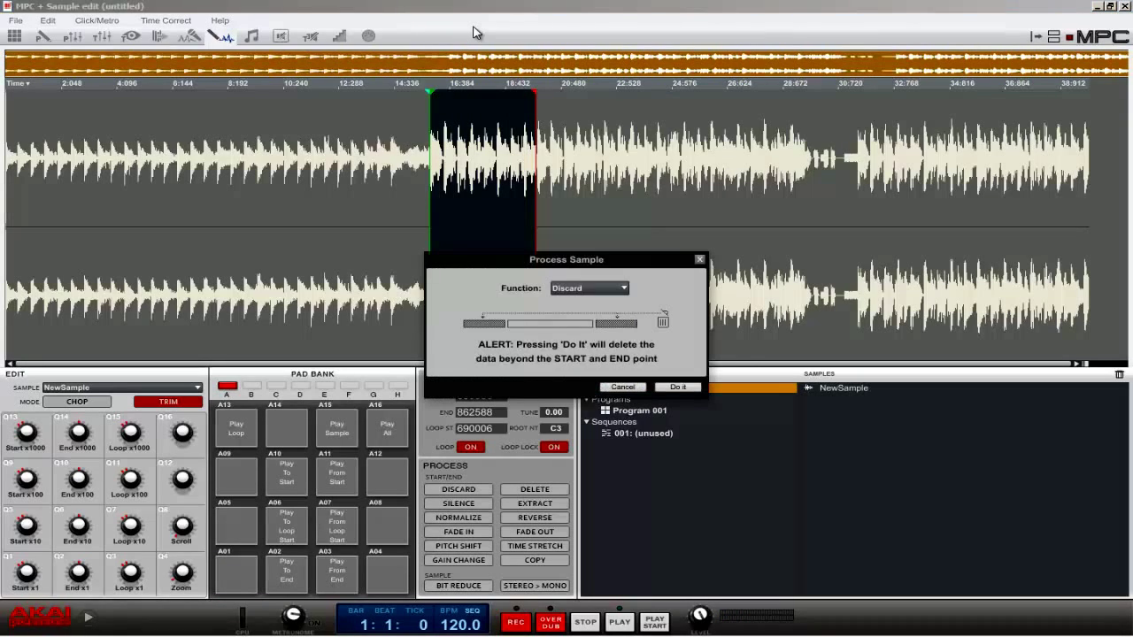
Confirm the discard so NewSample runs 0–172582, then play the trimmed loop.
{"action": "left_click", "coordinate": [677, 387]}
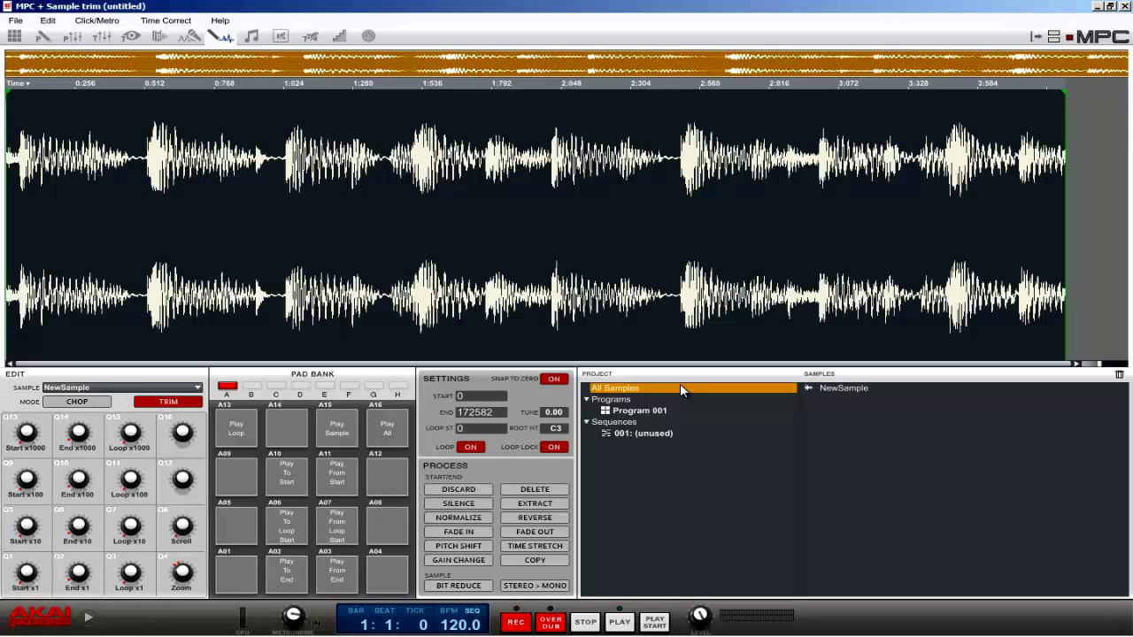
{"action": "key", "text": "z"}
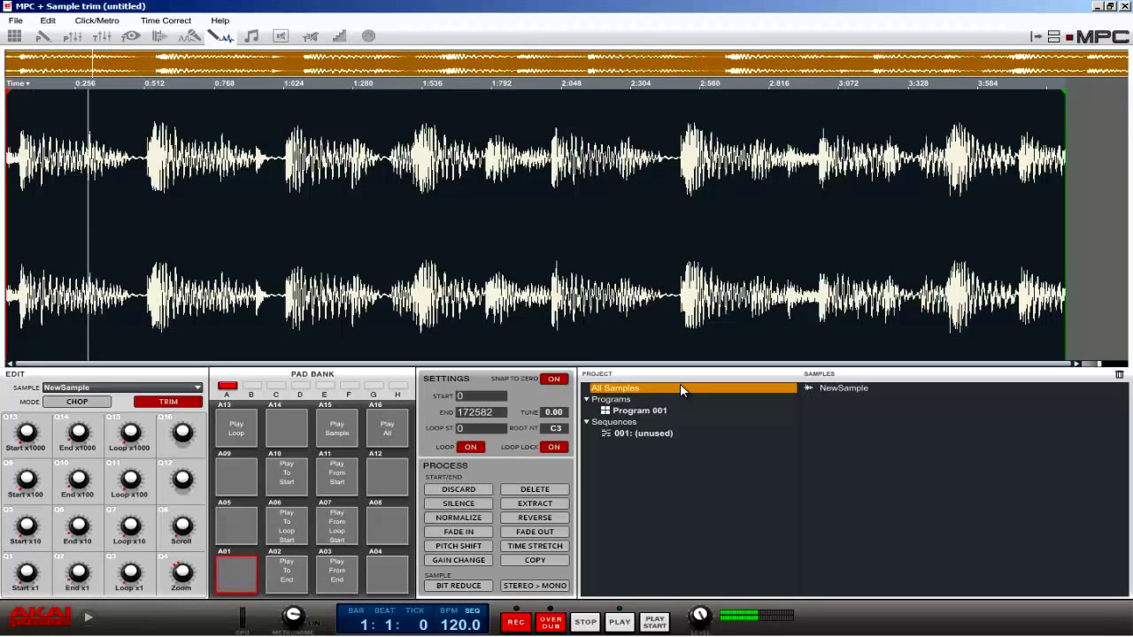